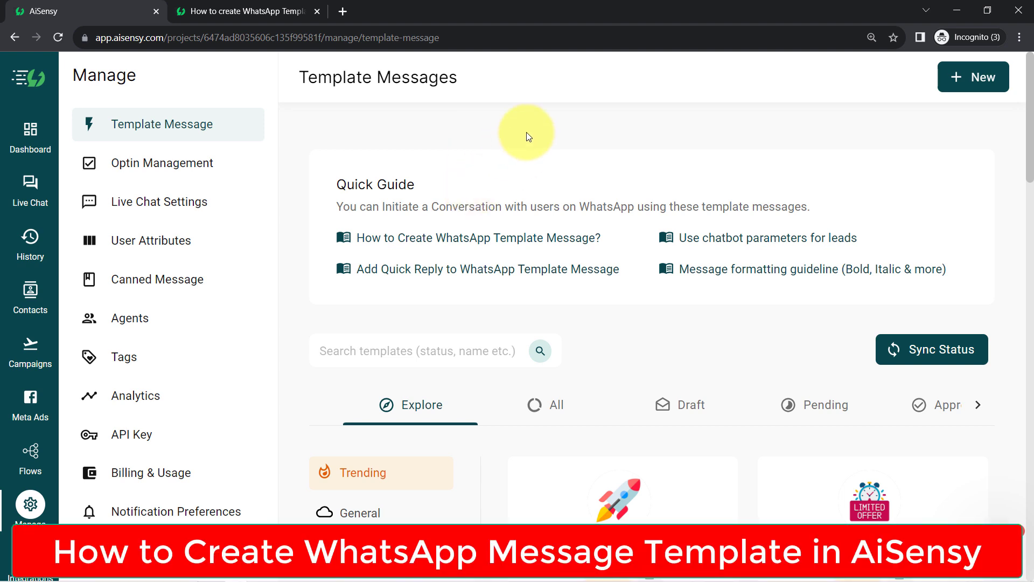
Step: Highlight the Template Messages heading, the Quick Guide text and the site address to point them out
drag(319, 75, 446, 75)
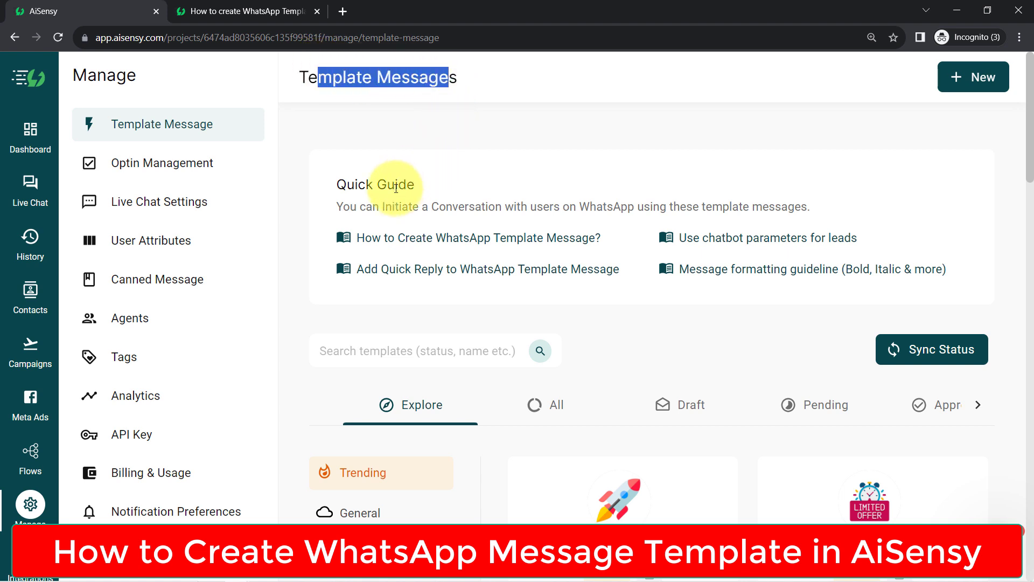
drag(385, 207, 554, 207)
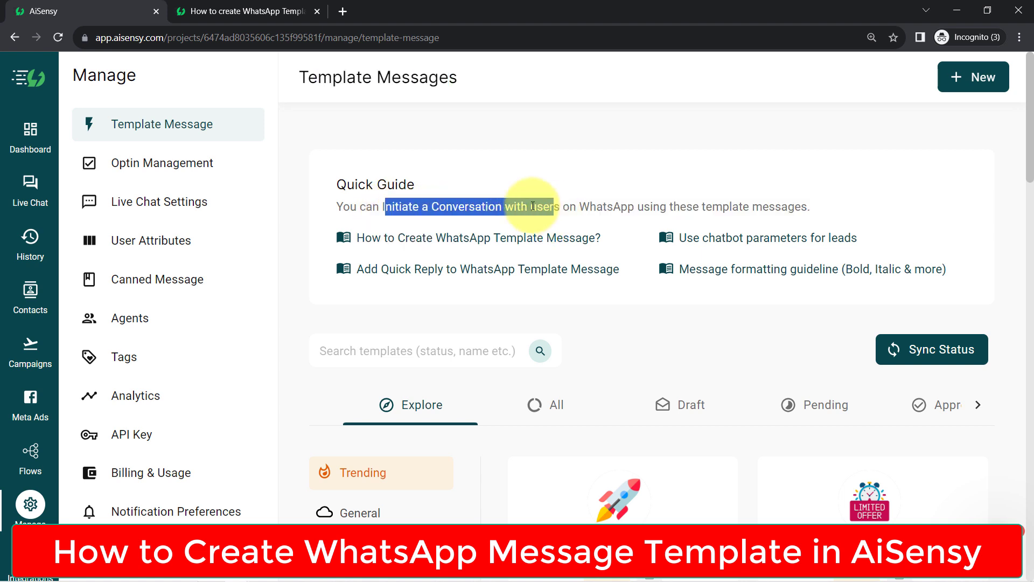
double_click(532, 207)
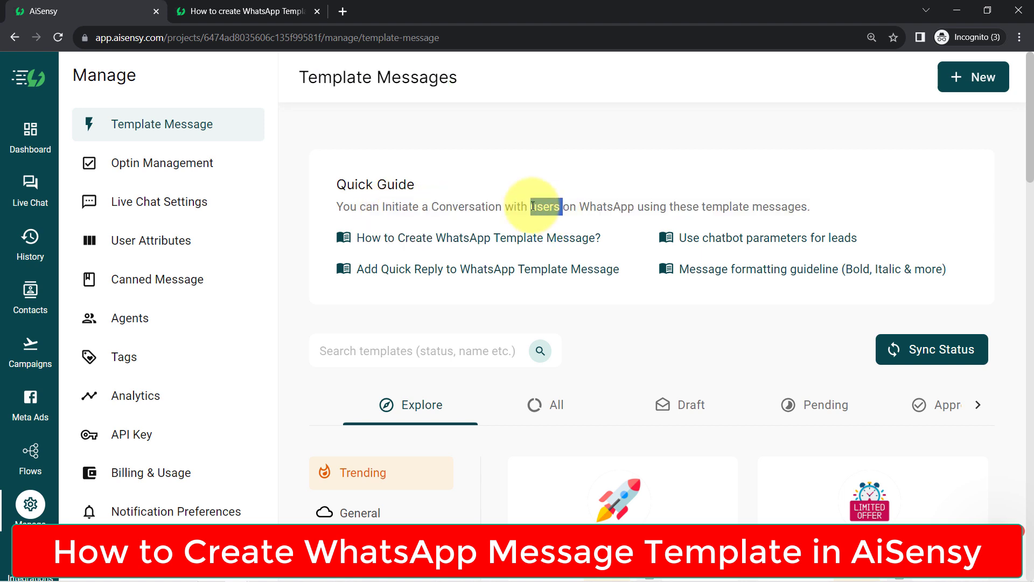
double_click(606, 206)
click(693, 203)
drag(694, 203, 800, 210)
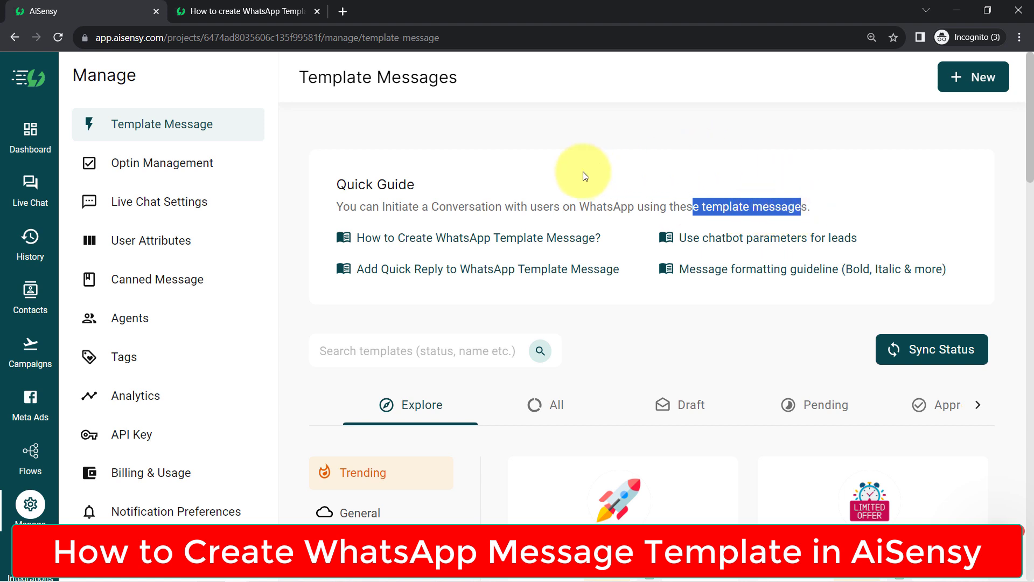
click(302, 67)
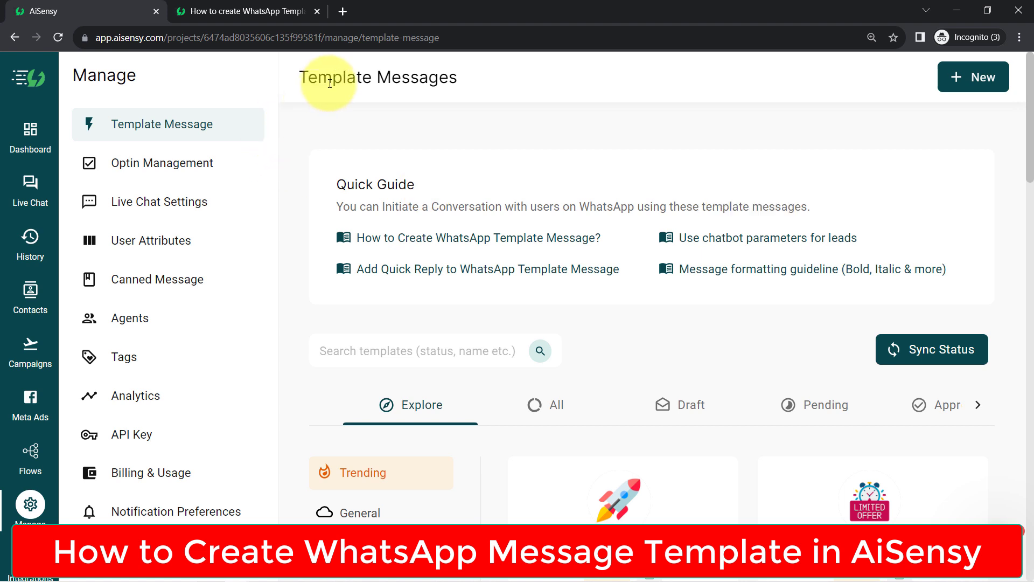
drag(333, 77, 438, 77)
double_click(136, 38)
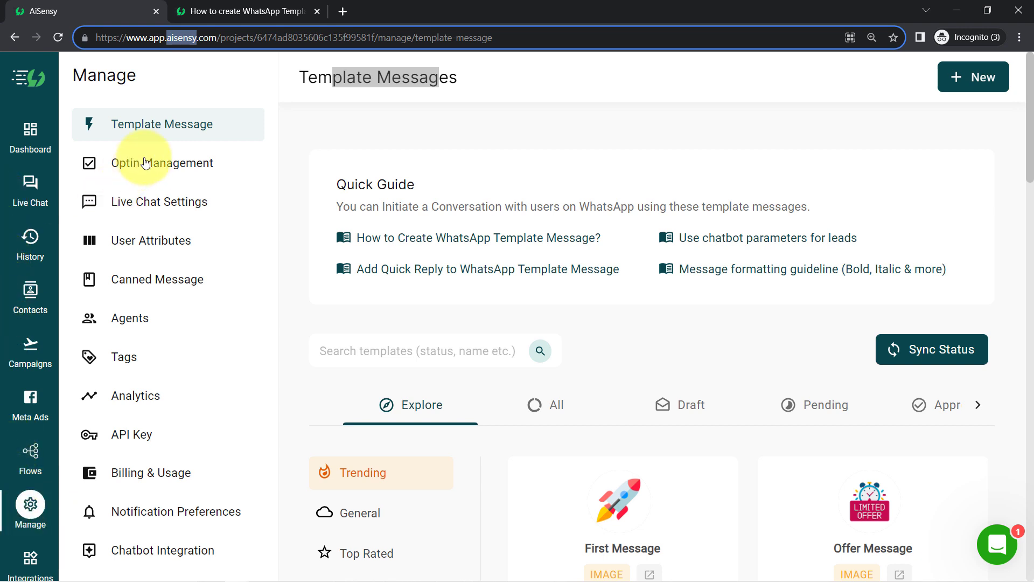
click(159, 122)
drag(305, 76, 459, 74)
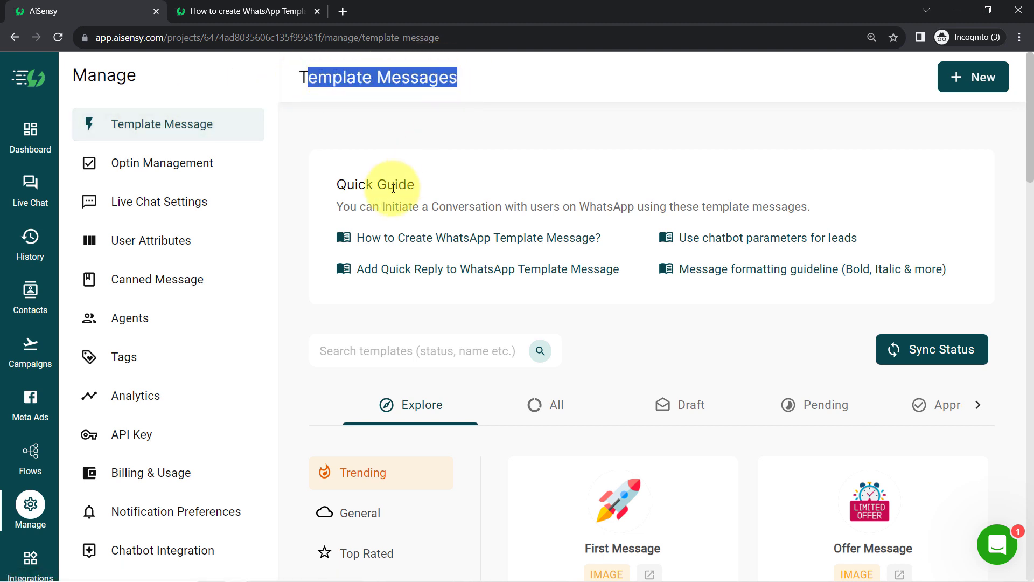
drag(346, 184, 429, 191)
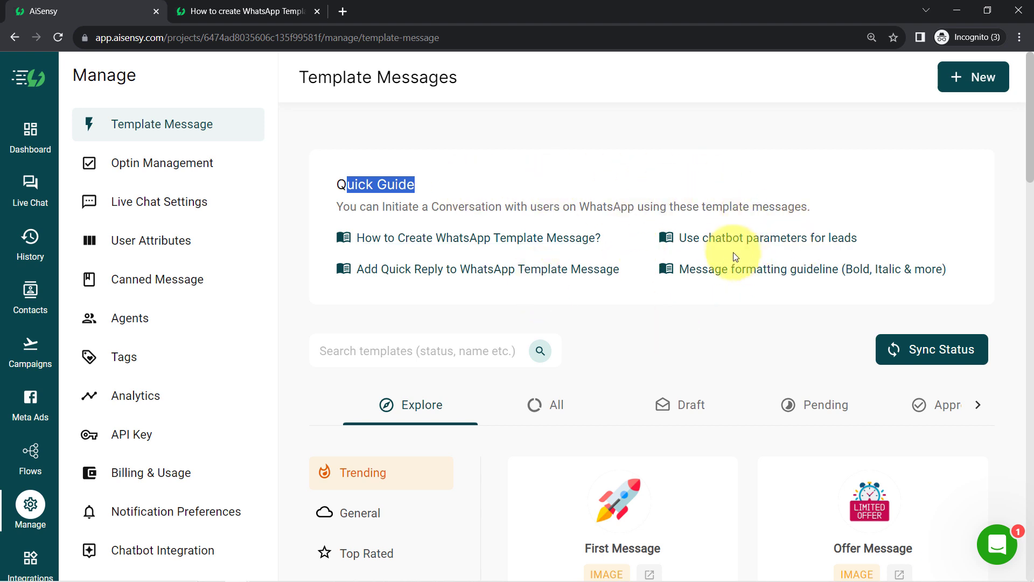
Step: Scroll the template list and preview the First Message sample template
scroll(1029, 139, down, 2)
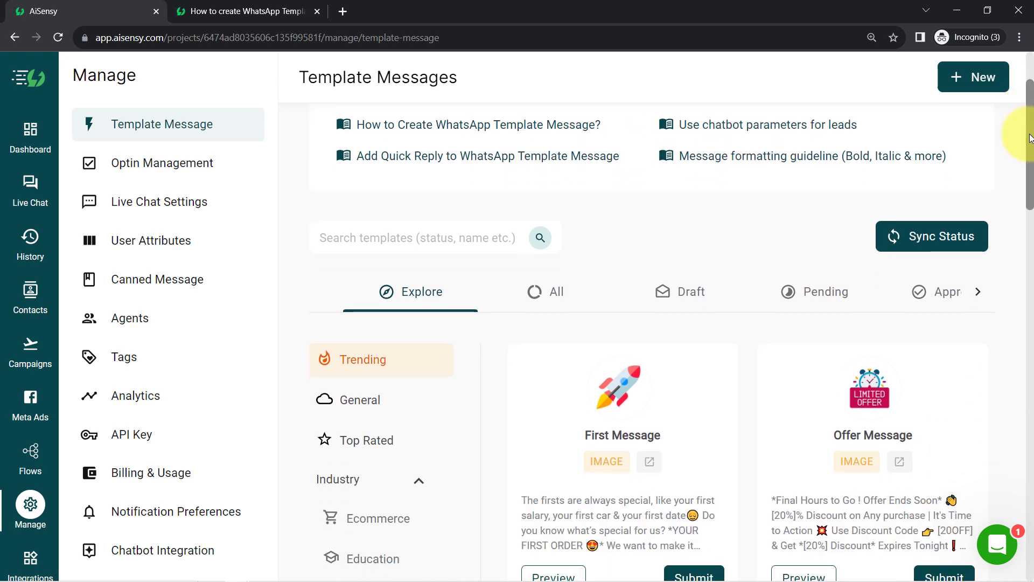
scroll(1030, 138, down, 2)
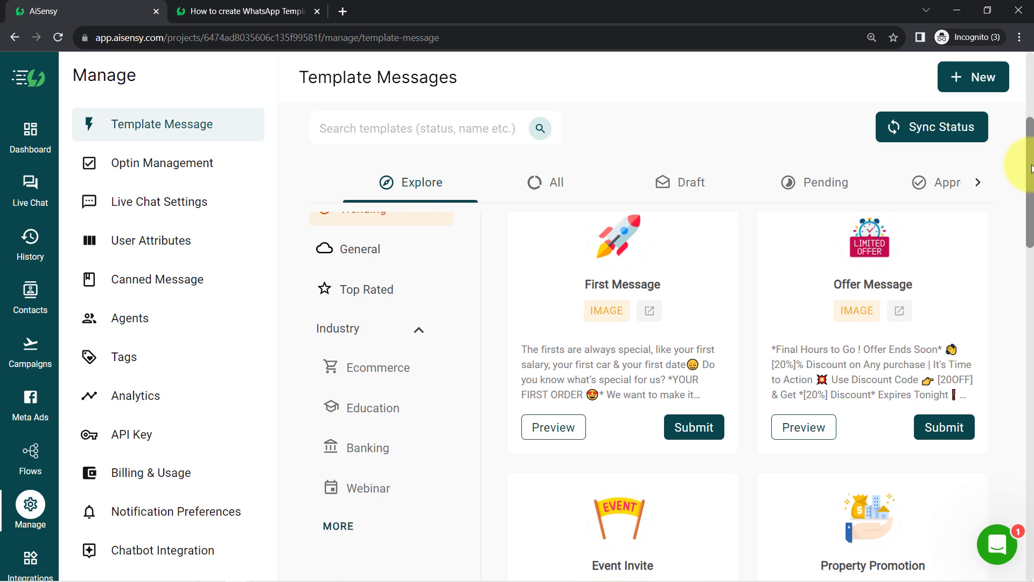
scroll(1029, 169, down, 1)
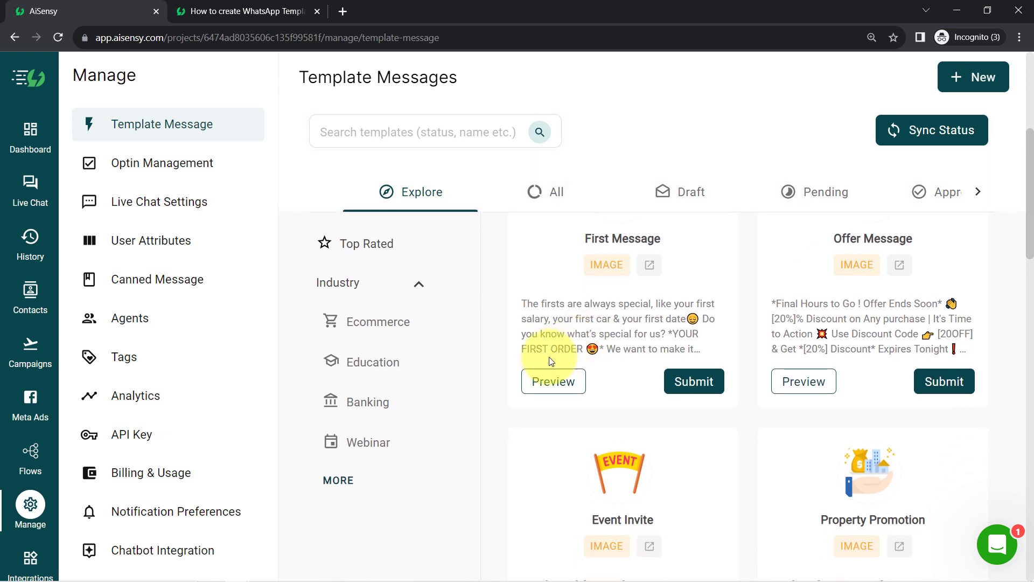
click(553, 382)
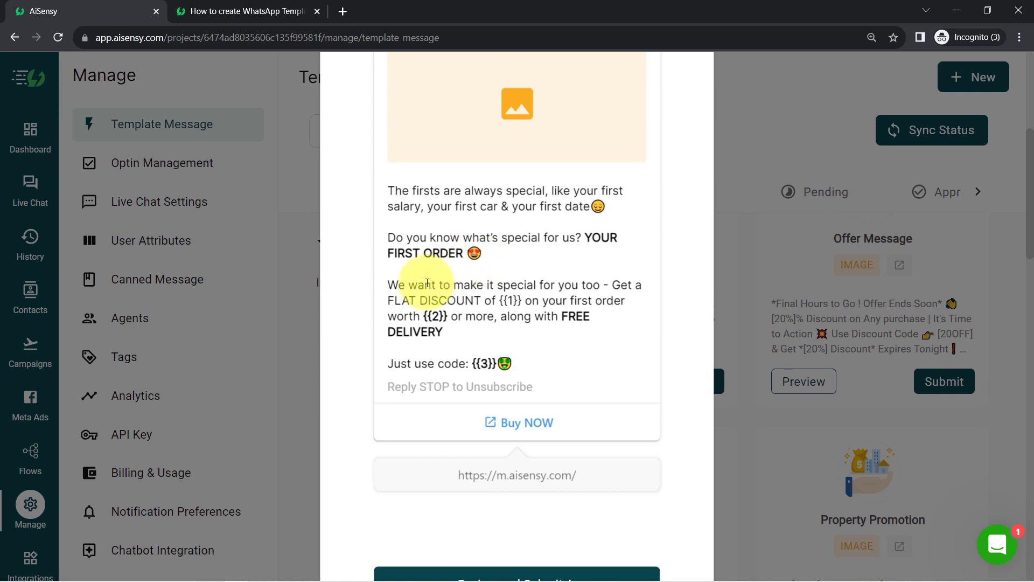
click(292, 306)
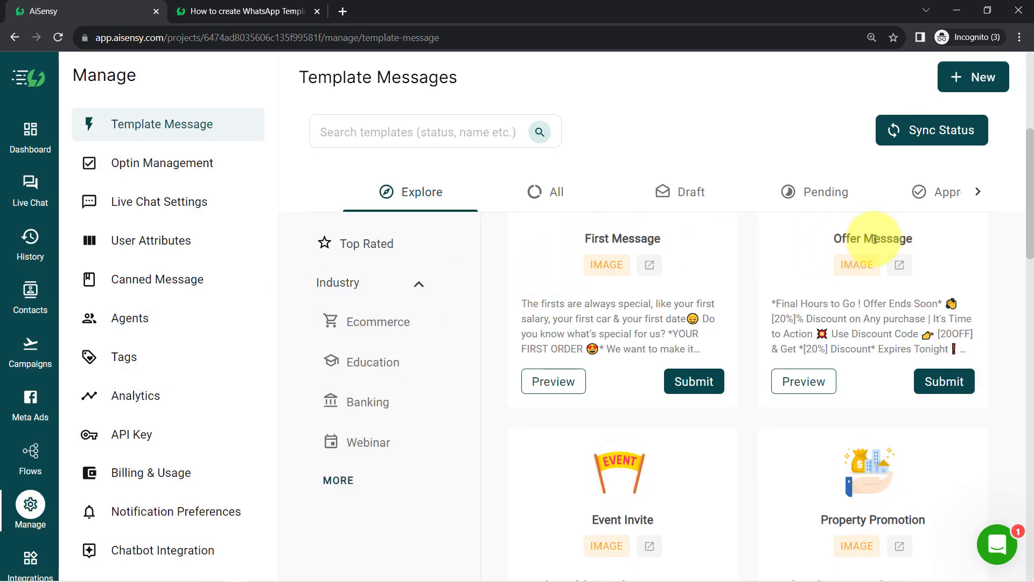
scroll(1031, 204, up, 1)
drag(1031, 204, 1026, 94)
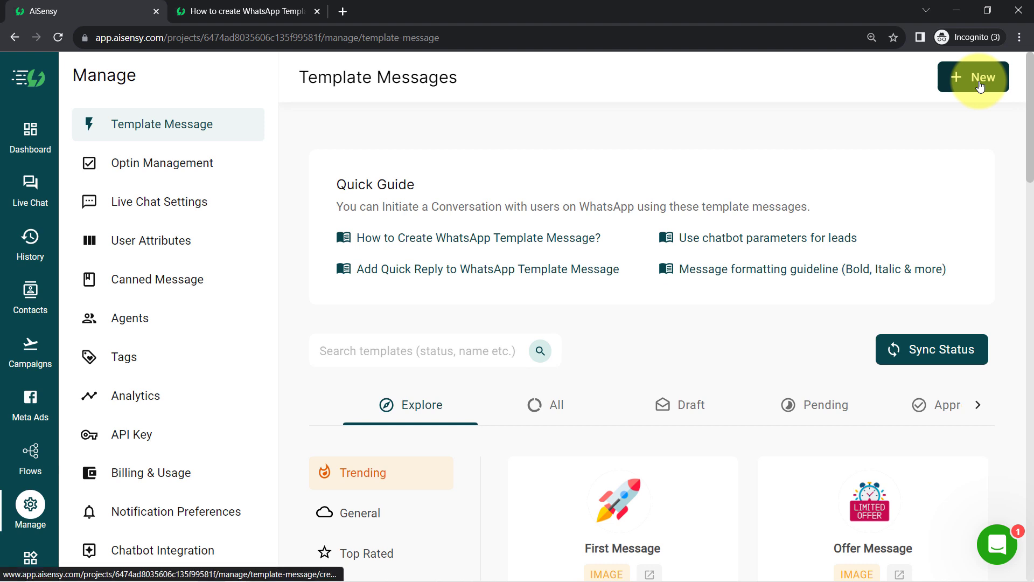
Step: Start a new template with category MARKETING and language English
click(980, 85)
click(409, 275)
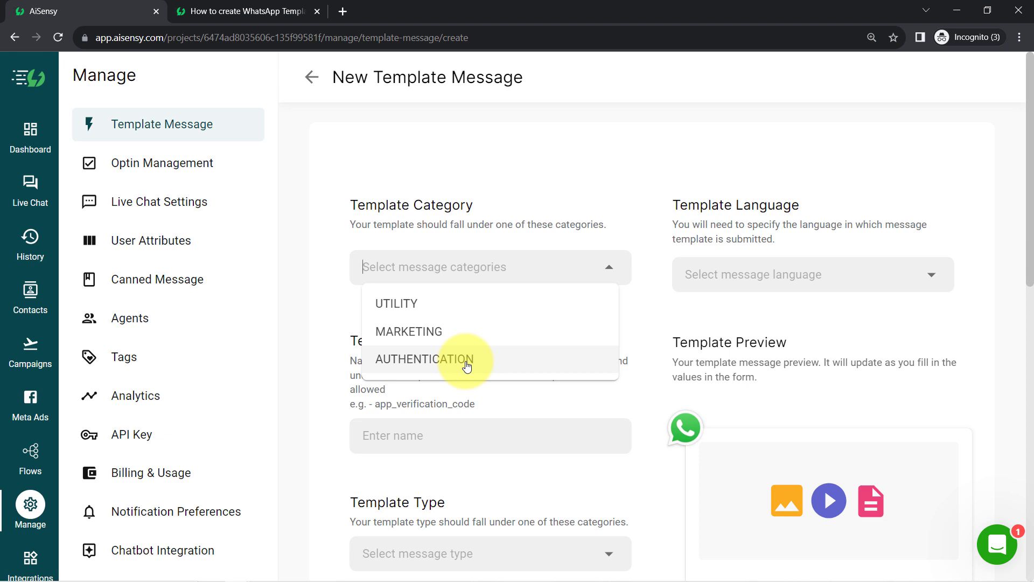
click(418, 332)
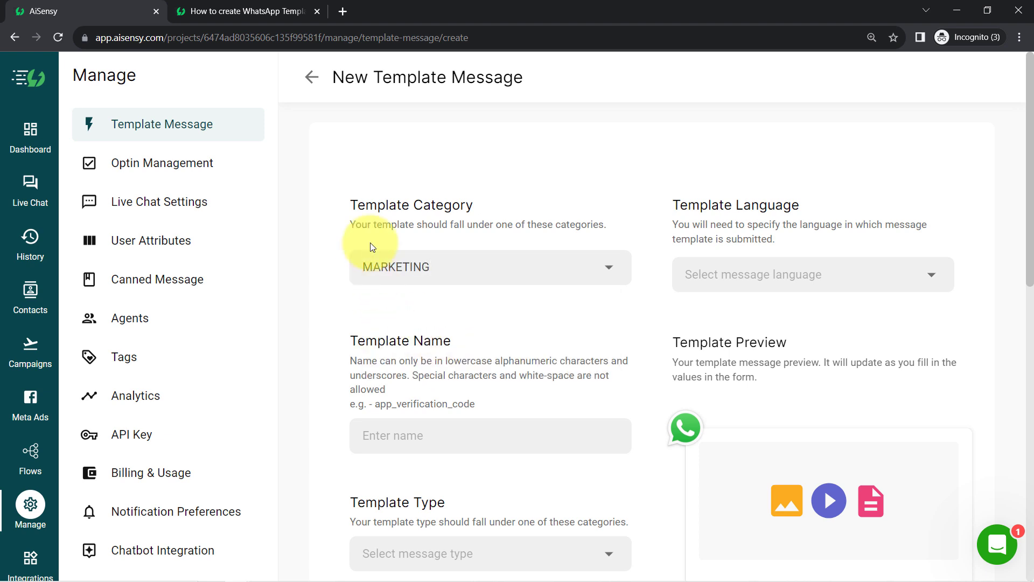
click(752, 279)
click(753, 278)
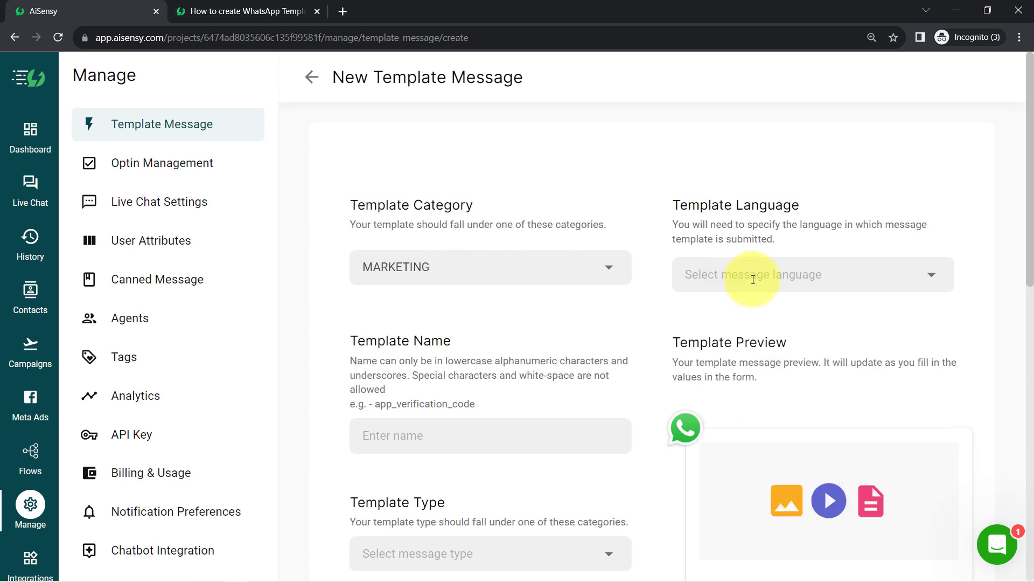
text(eng)
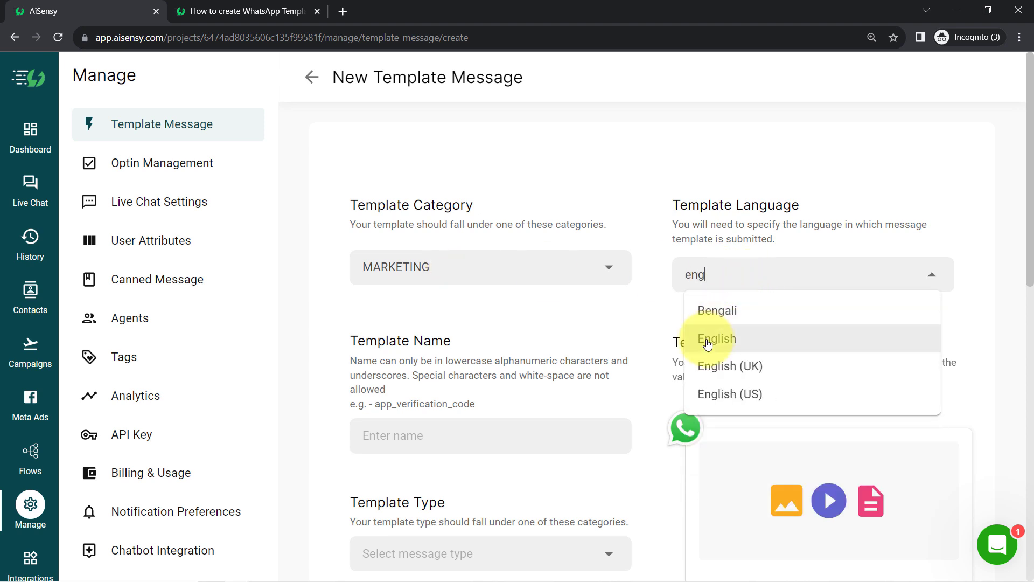
click(707, 340)
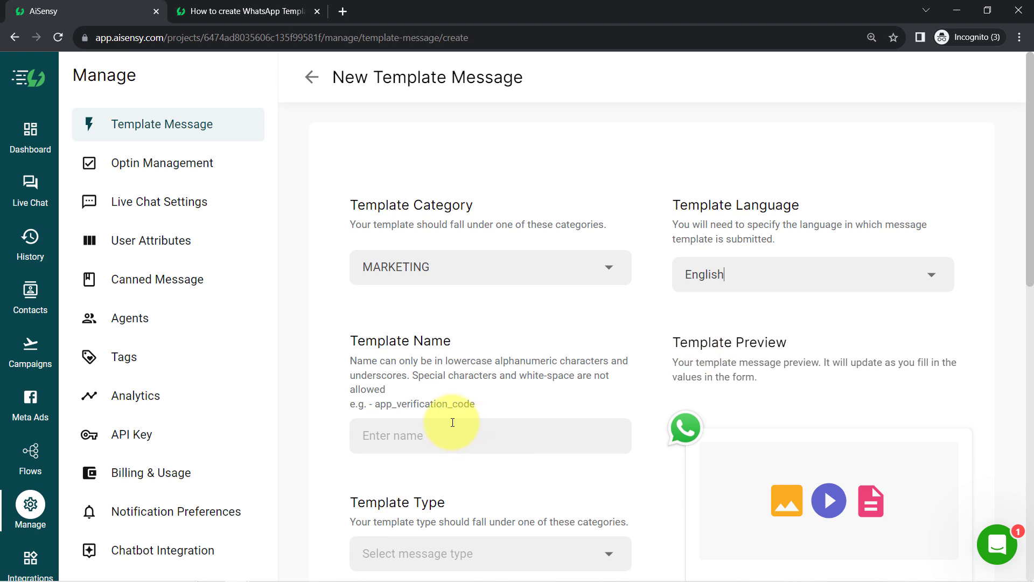
Step: Name the template send_offer_message_on_whatsapp, pointing out the underscore naming rule
click(373, 436)
text(se)
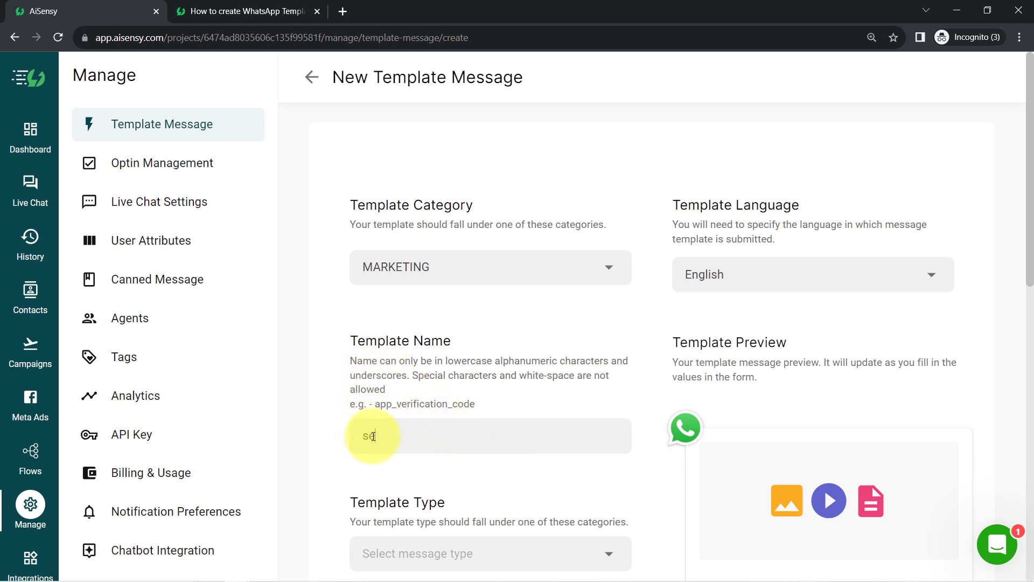
text(nd)
key(space)
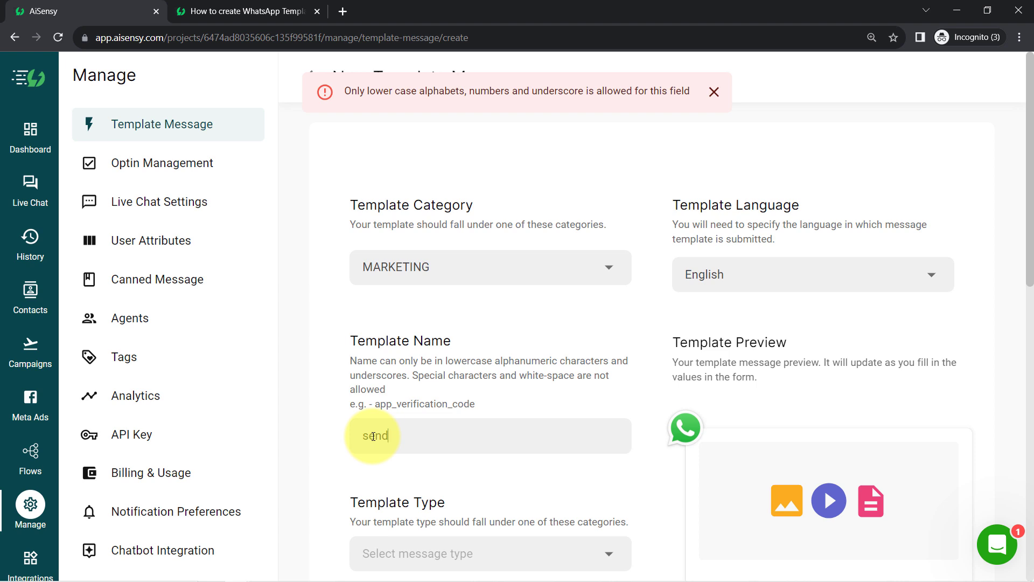
text(_offer)
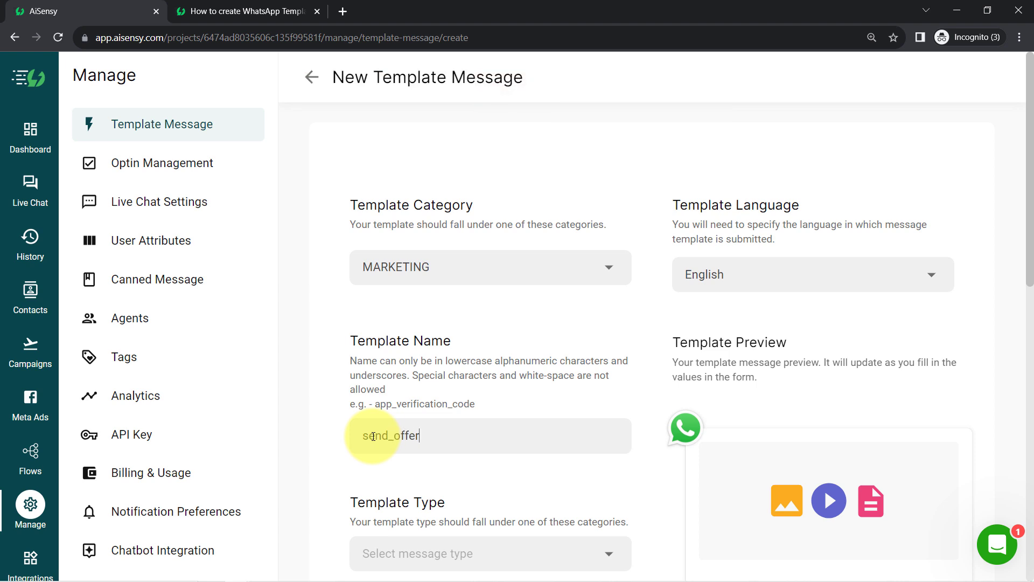
text(_)
text(wha)
key(BackSpace)
key(BackSpace)
key(BackSpace)
text(message_on_whatsapp)
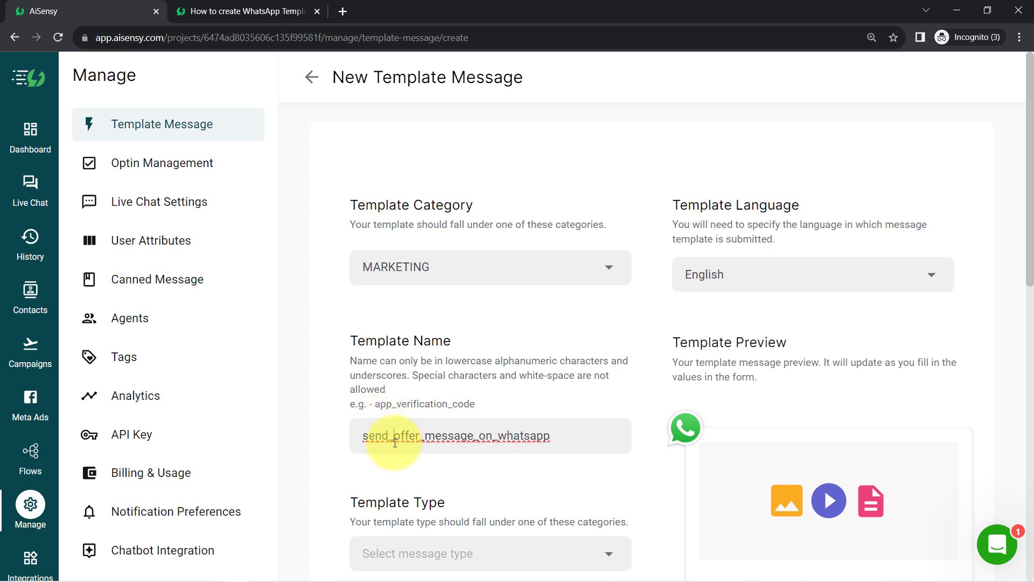
drag(395, 442, 385, 442)
click(412, 399)
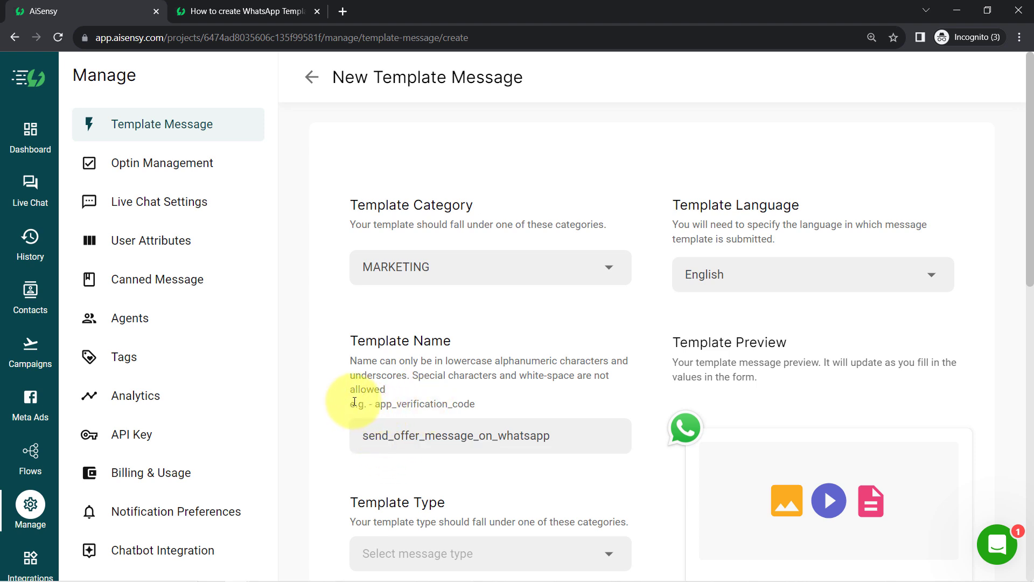
drag(355, 403, 485, 404)
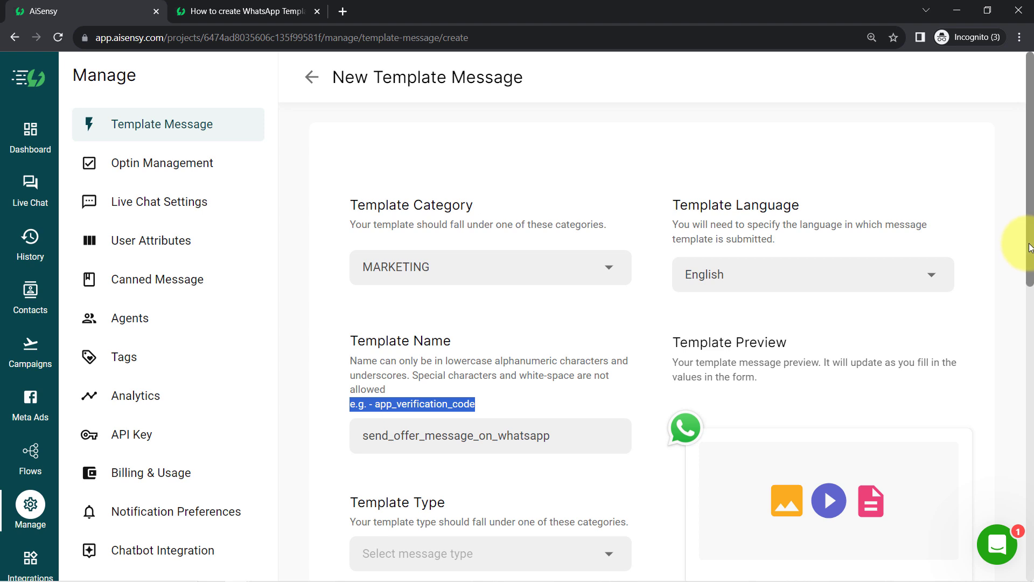
Step: Set the template type to FILE, after briefly choosing TEXT, and point out Template Format
drag(1027, 248, 1028, 364)
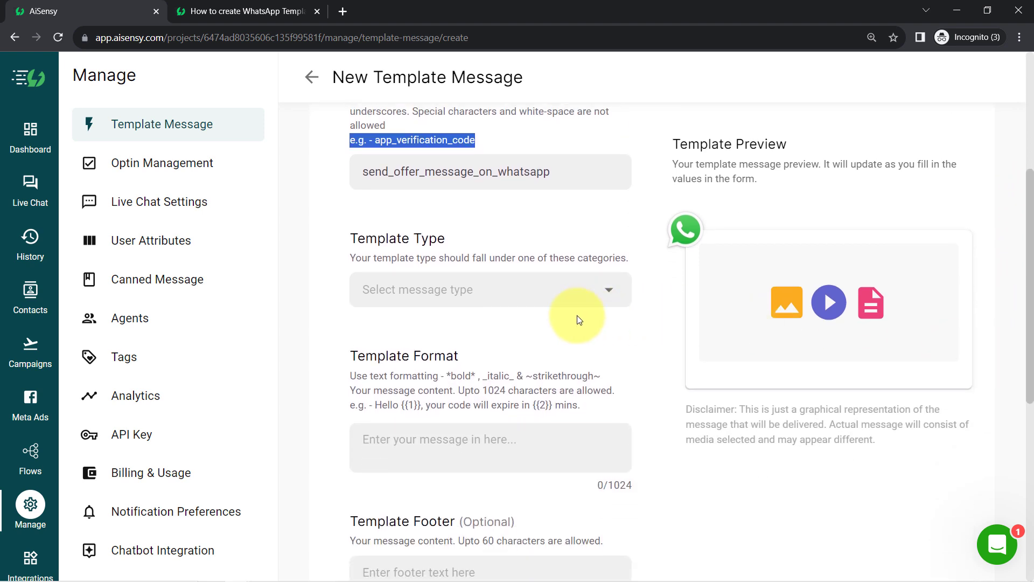
click(454, 290)
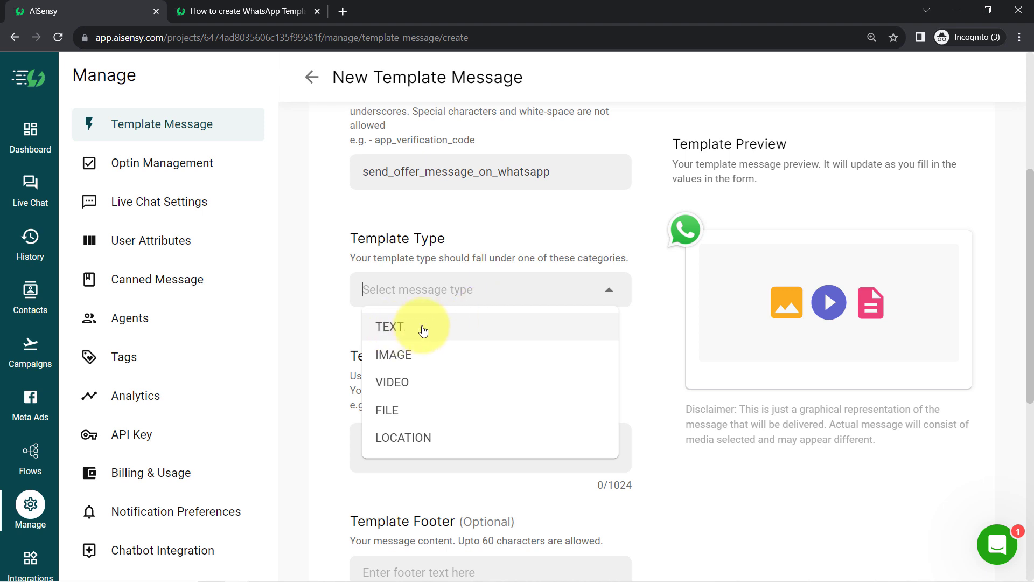
click(444, 327)
click(419, 285)
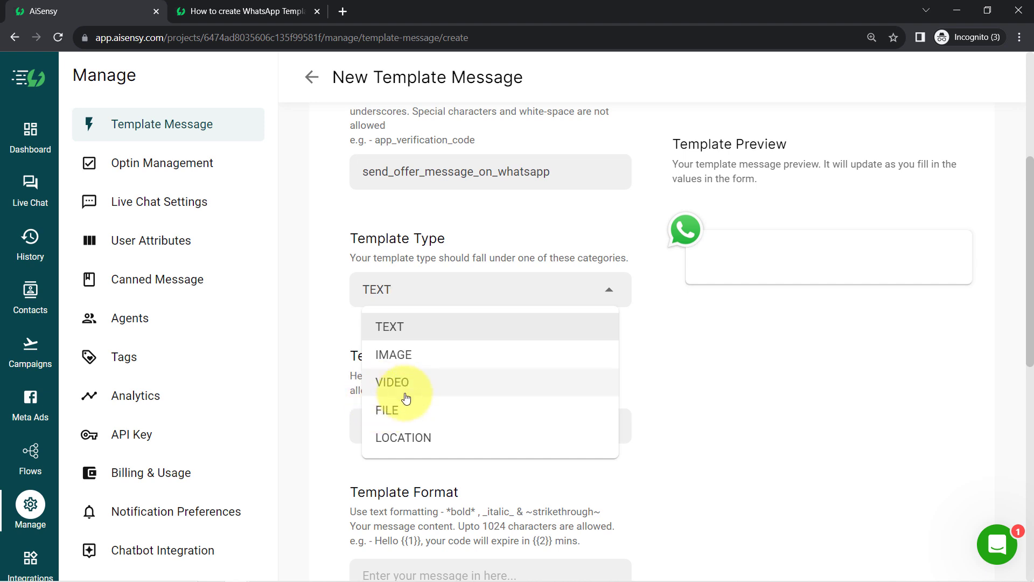
click(393, 414)
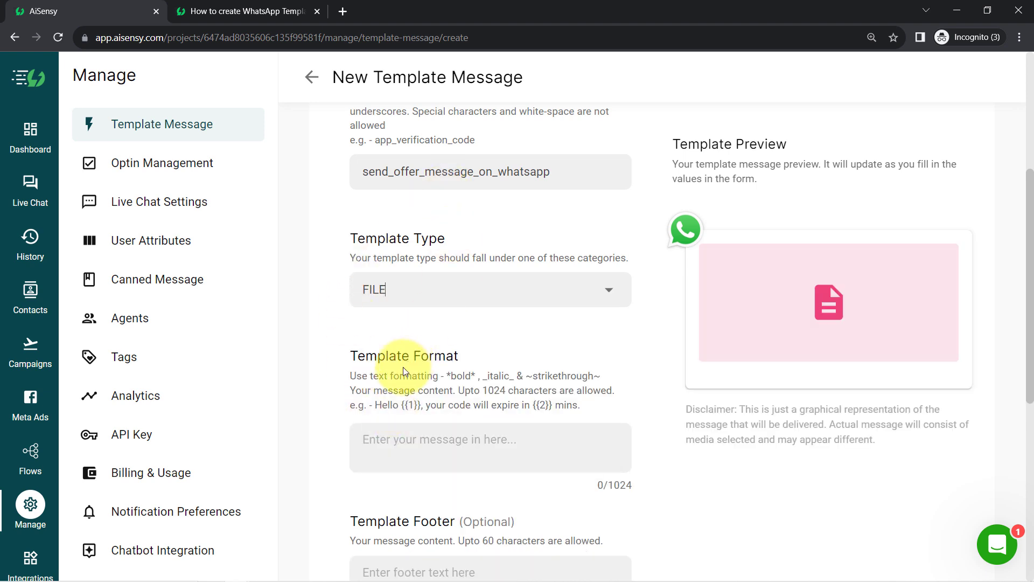
drag(357, 360, 466, 362)
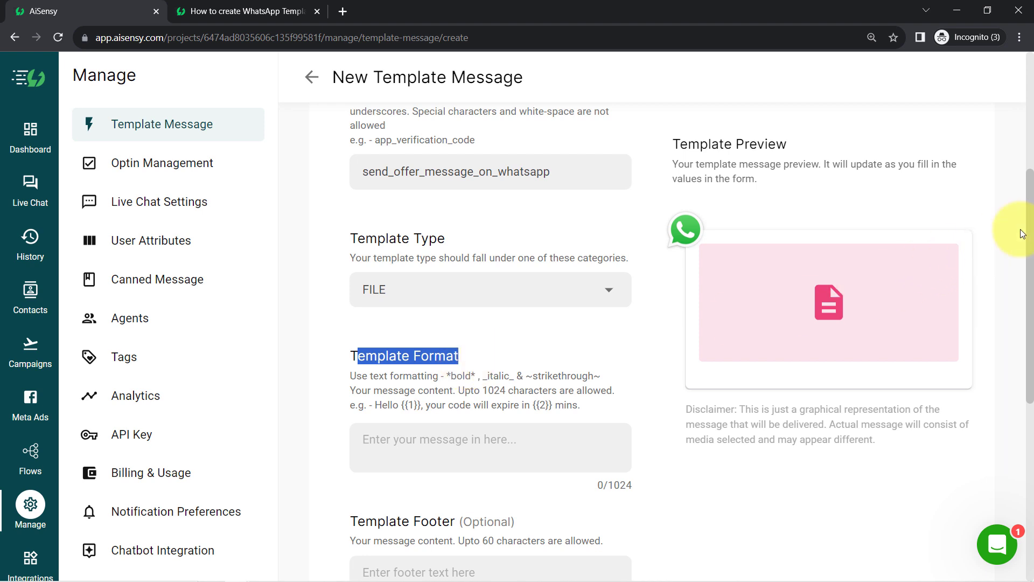
drag(1027, 232, 1029, 297)
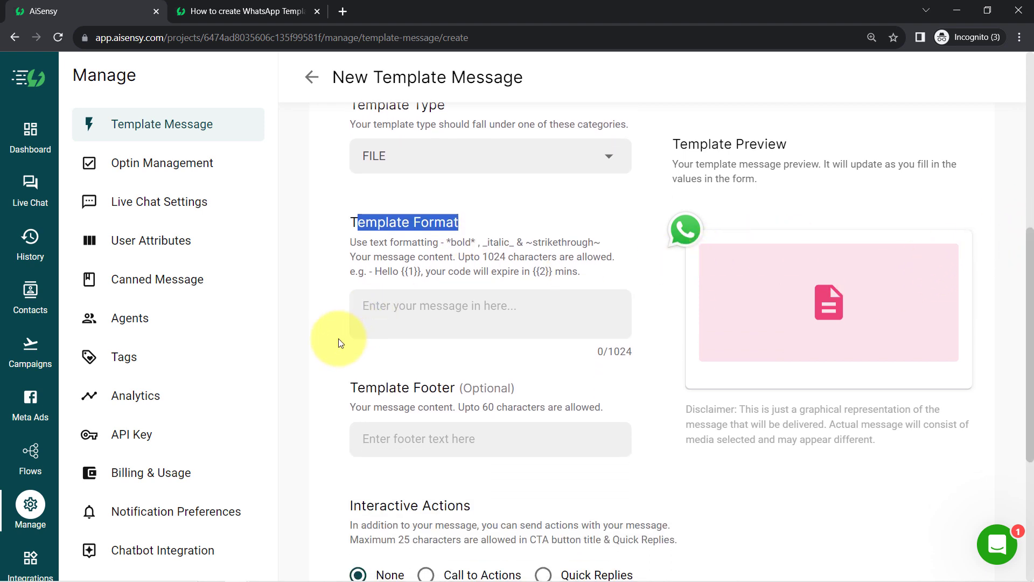
Step: Type 'Hello Demo User' in the message body and delete the stray test word
click(392, 314)
text(Hell)
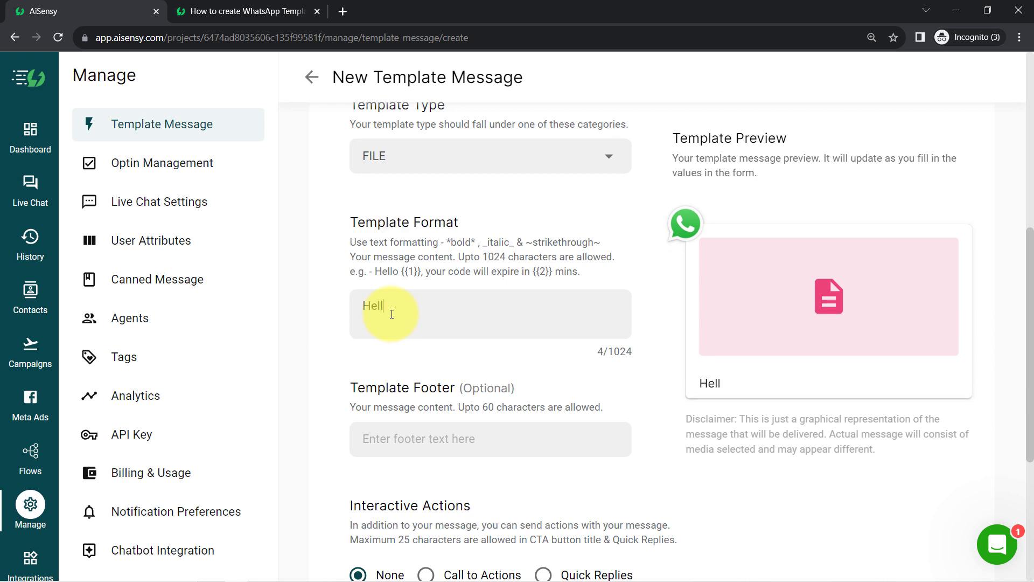
text(o Demo)
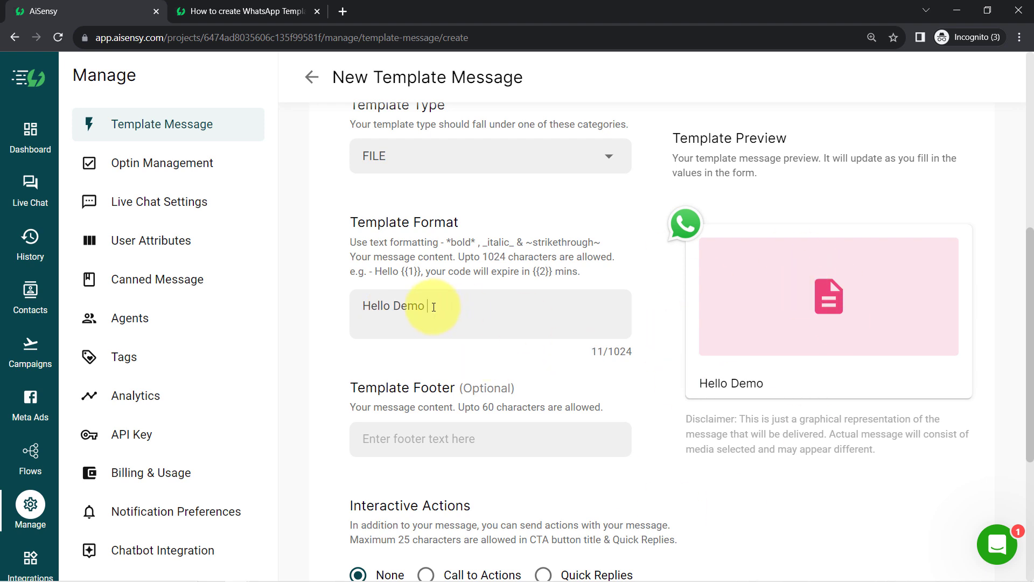
text( User,)
key(Return)
text(dflflkvkdfvm)
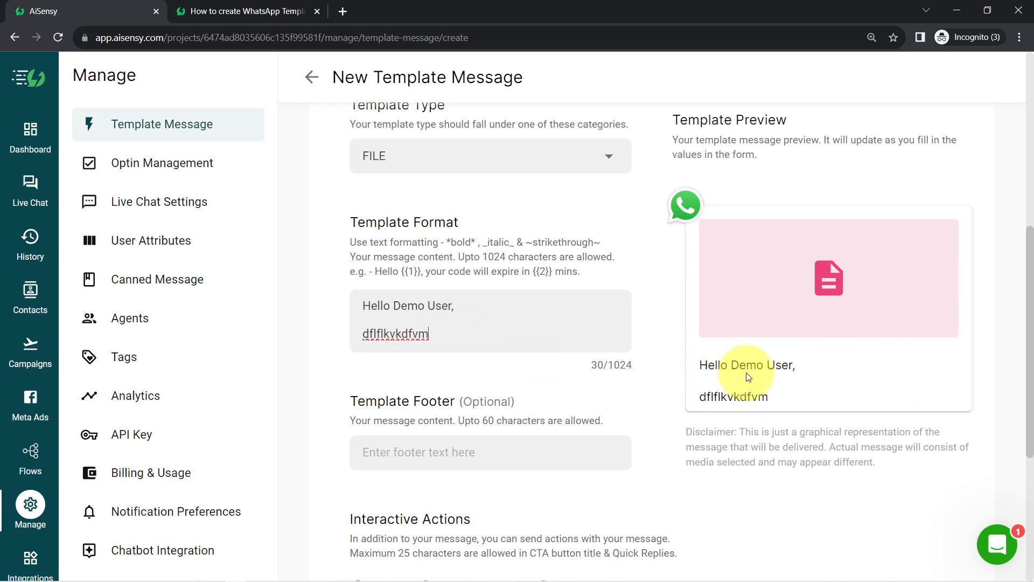
double_click(390, 332)
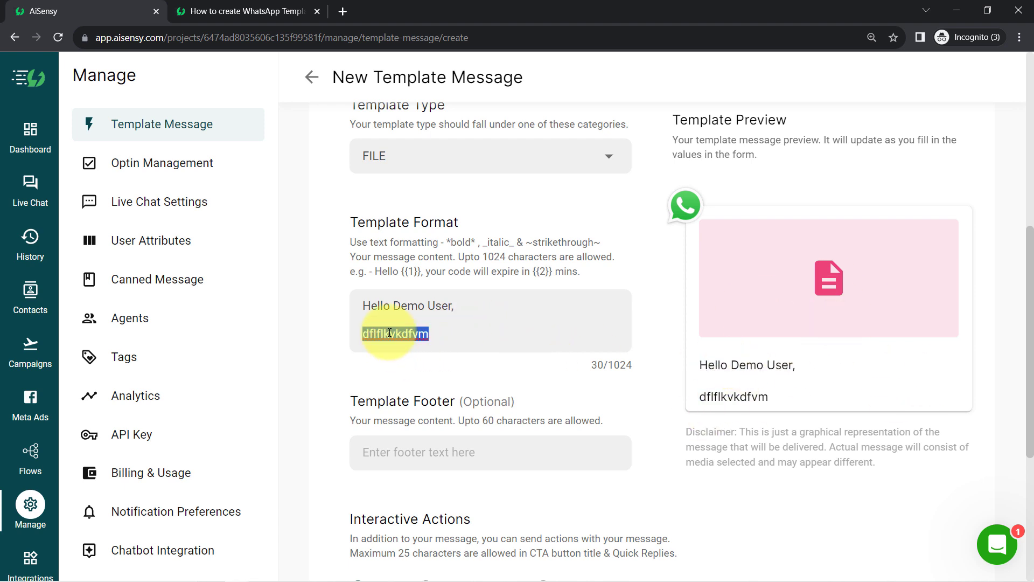
key(BackSpace)
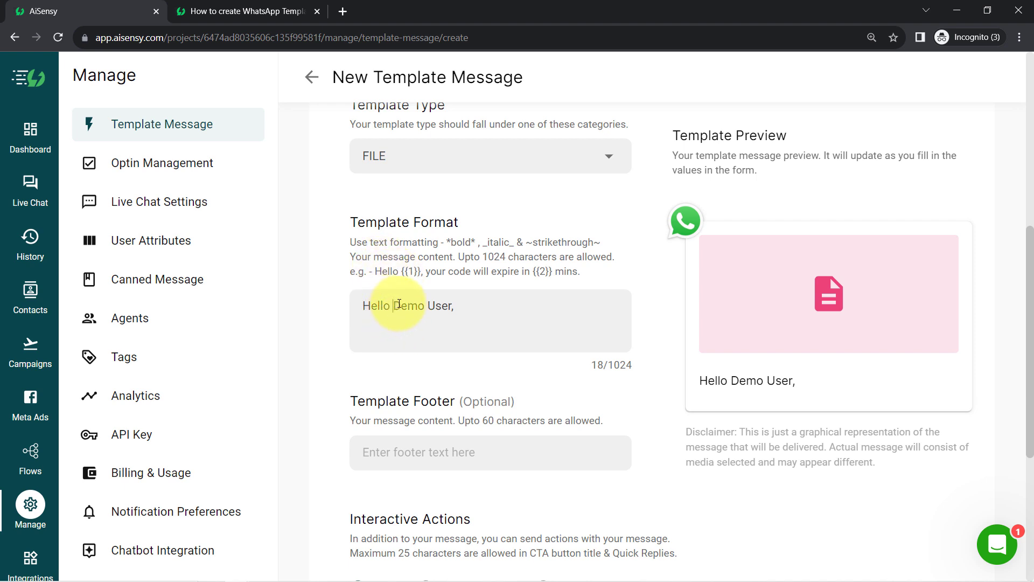
Step: Replace 'Demo User' in the greeting with the {{1}} variable
drag(399, 304, 455, 311)
key(BackSpace)
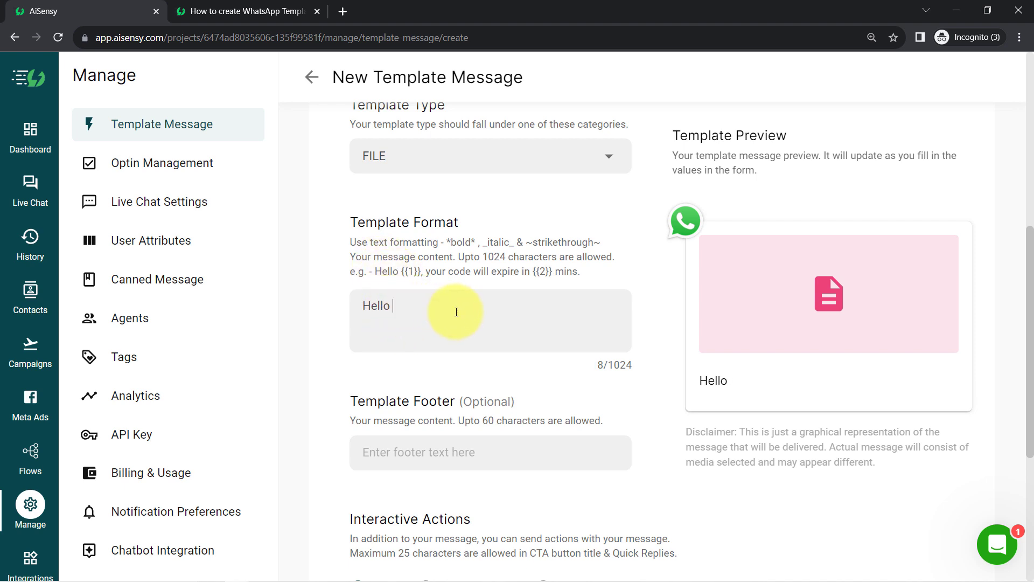
text({{}}1)
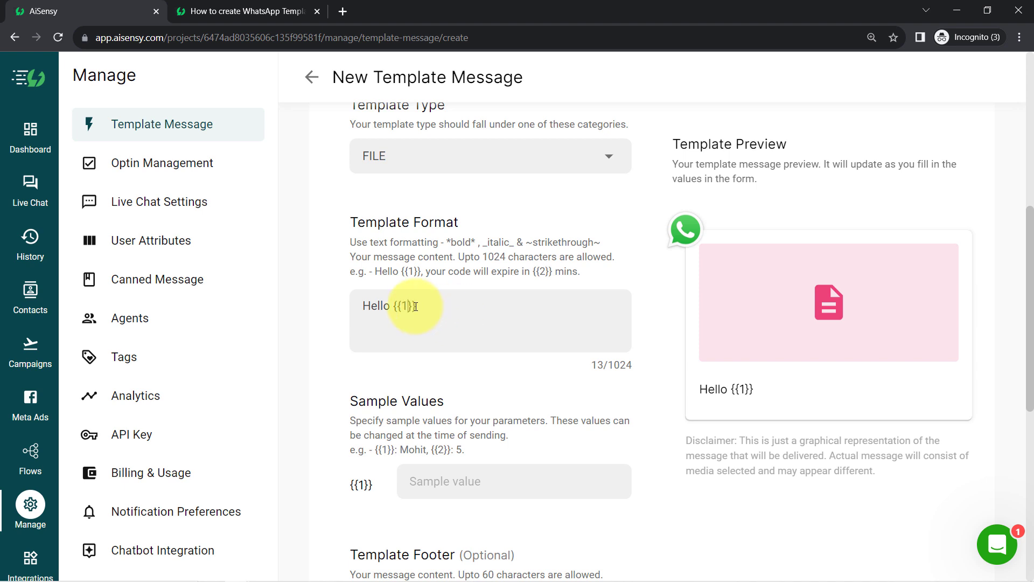
text(,)
key(Return)
key(Return)
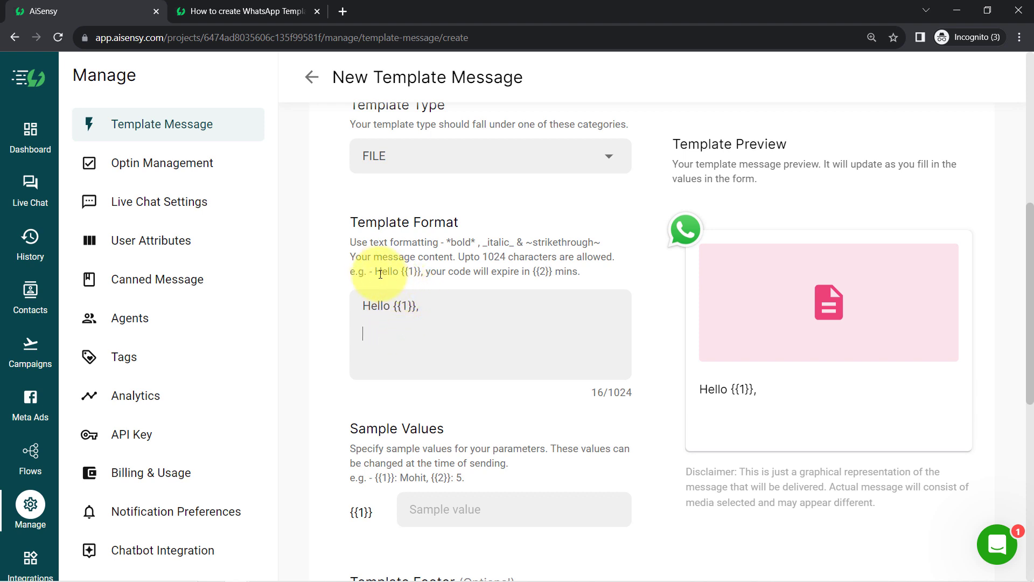
drag(376, 270, 418, 282)
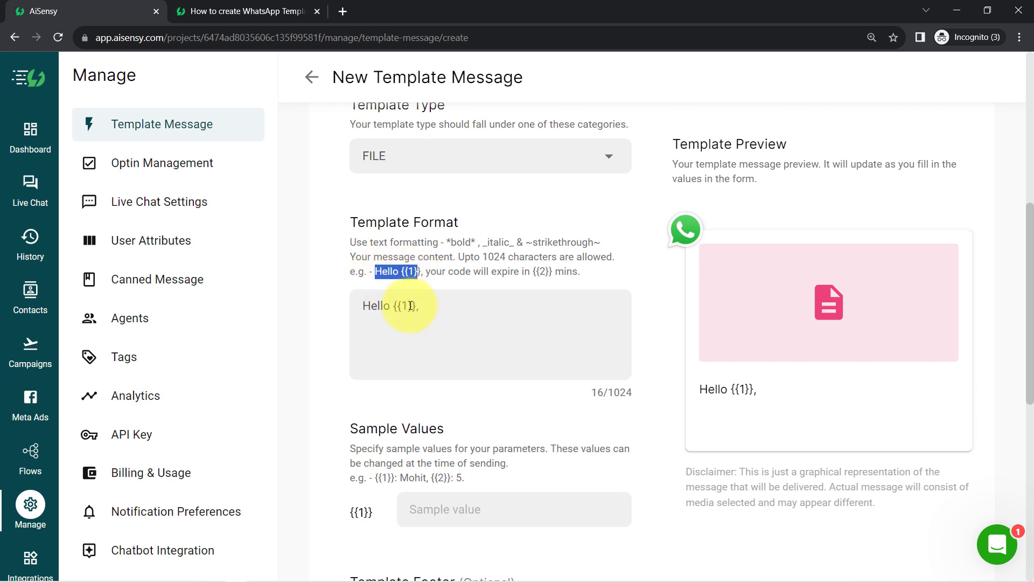
click(380, 331)
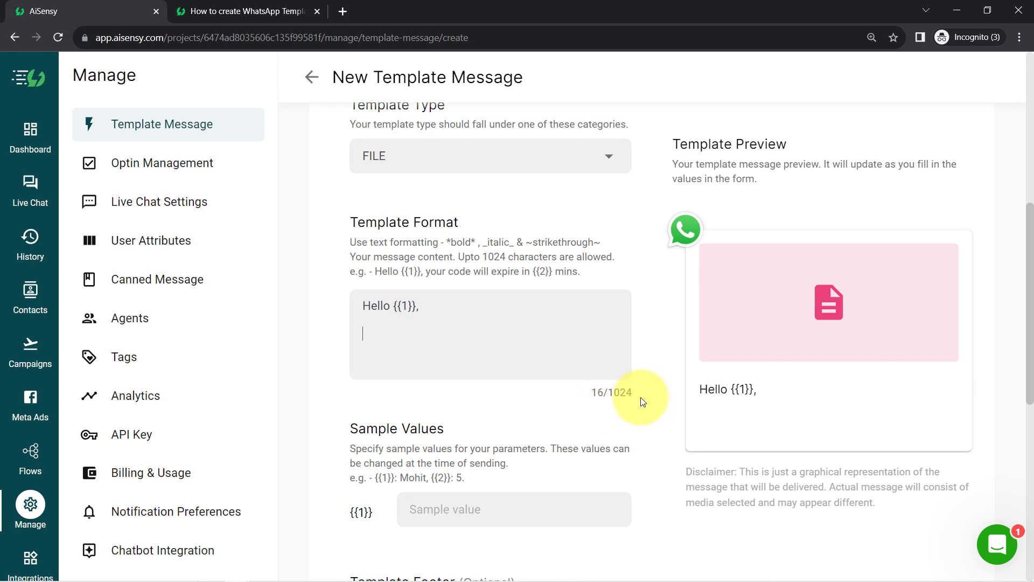
Step: Add 'Thank you submitting the form.' and 'We've received your details:' lines
click(380, 339)
text(Than)
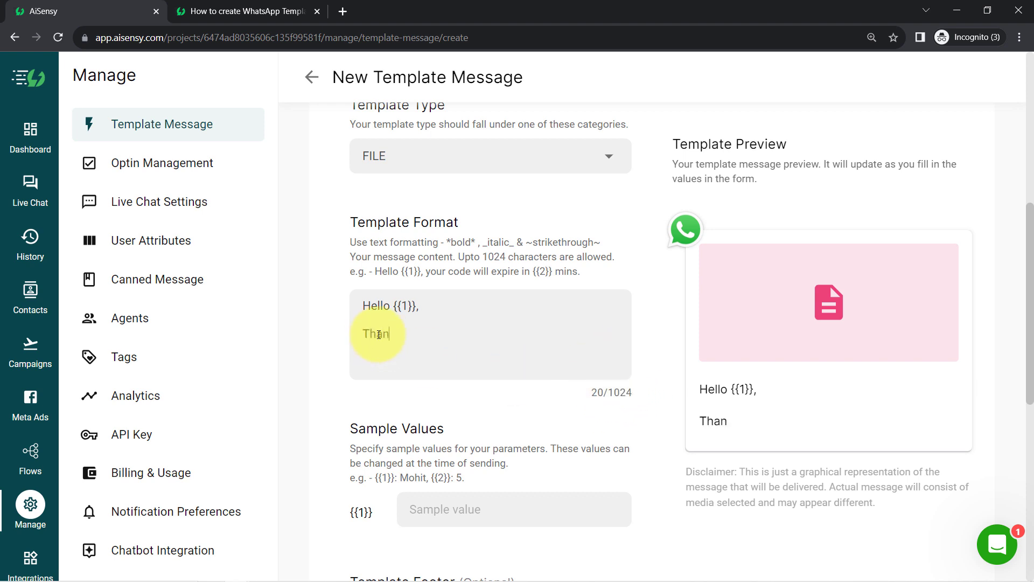
text(k you subm)
text(itting the form)
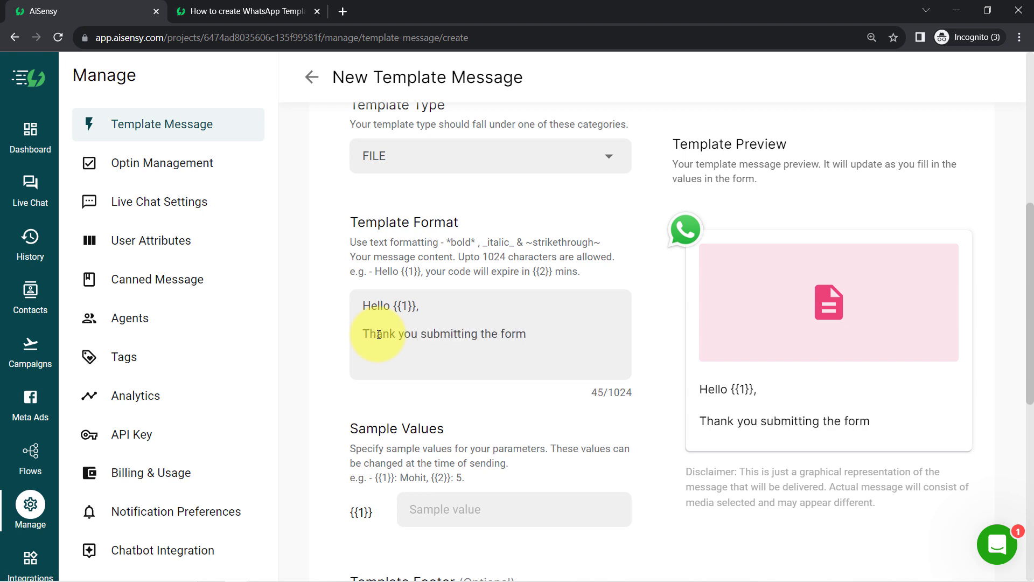
text(.)
key(Return)
key(Return)
text(W)
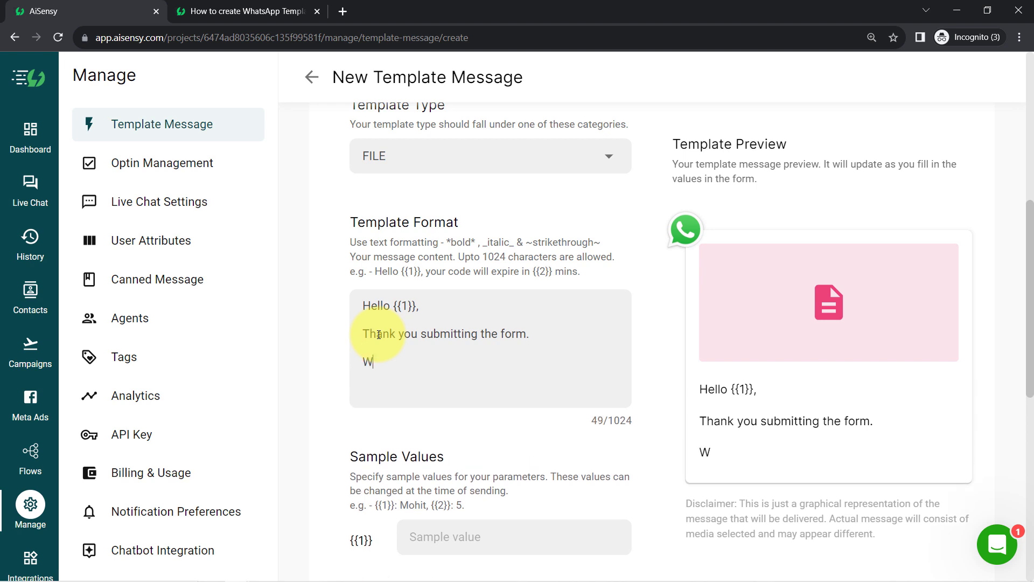
text(e've received )
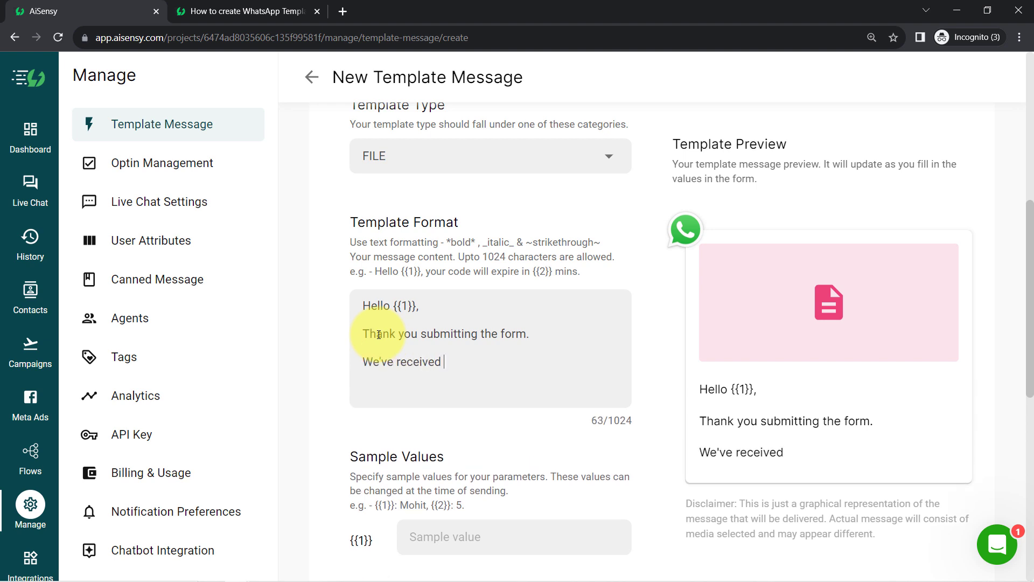
text(your details:)
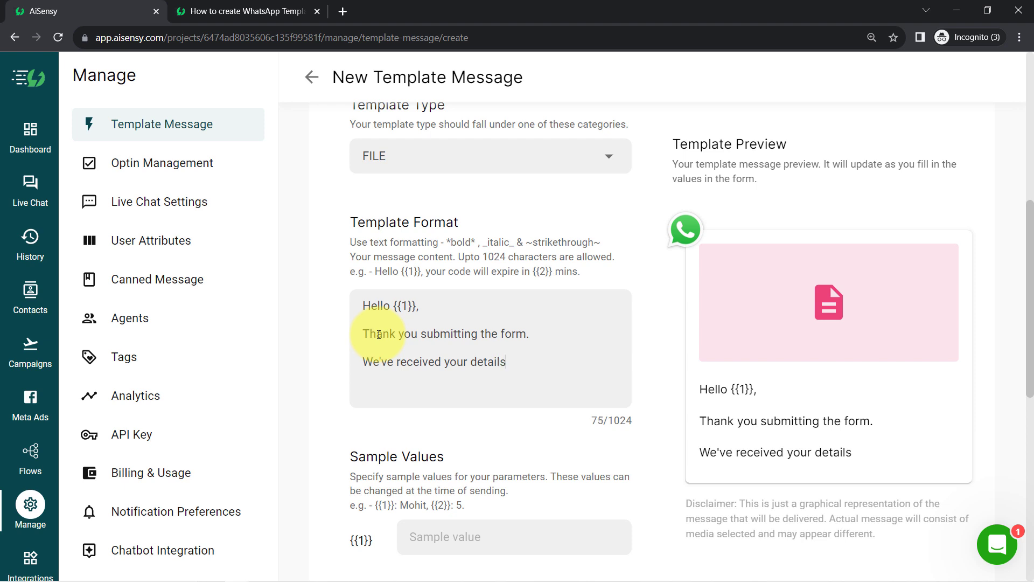
key(Return)
key(Return)
Step: Add Name:, Email: and Phone: labels on separate lines, with {{2}} after Name
text(Name)
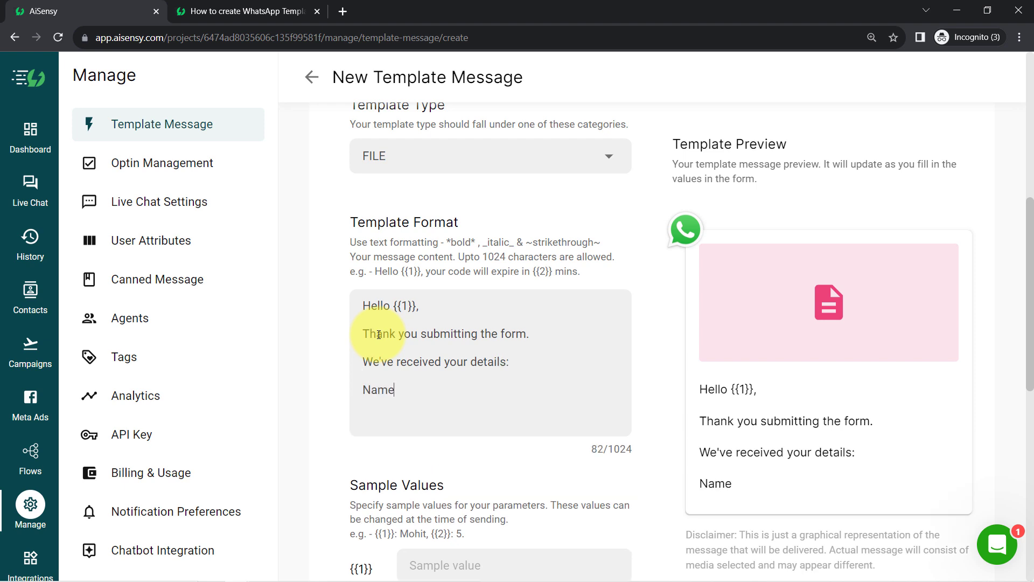
text(:)
key(Return)
text(Em)
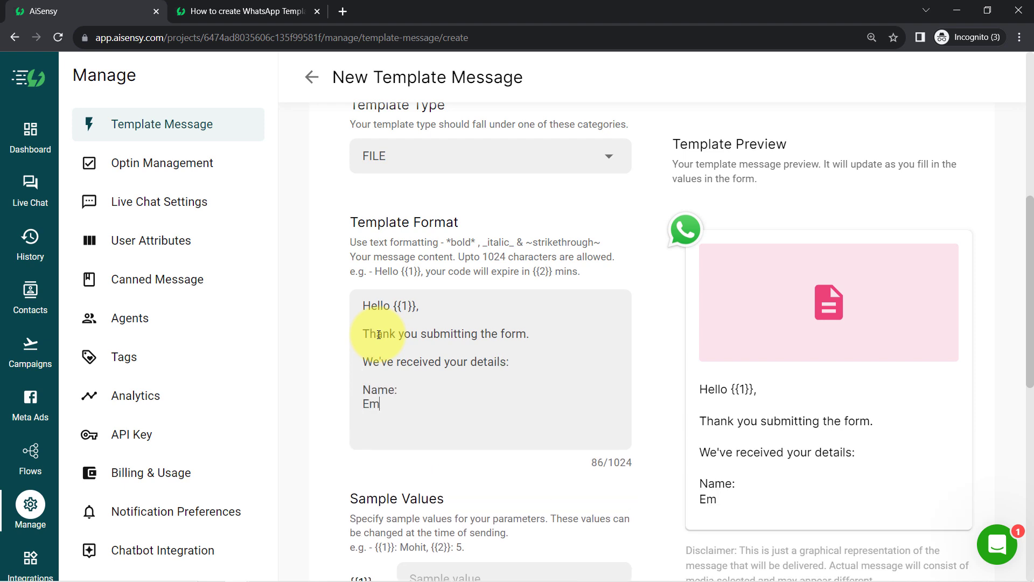
text(ail:)
key(Return)
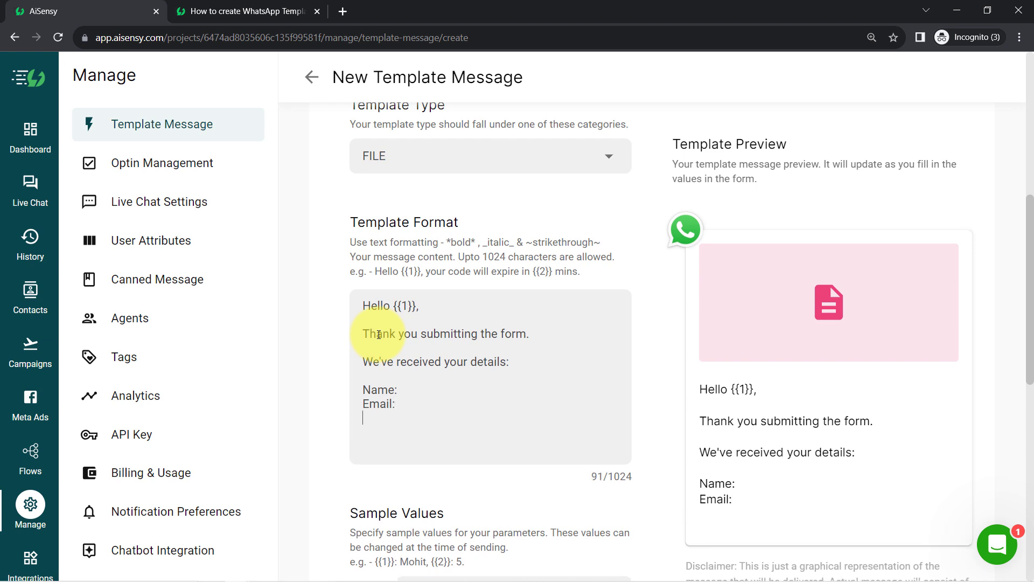
text(Phone:)
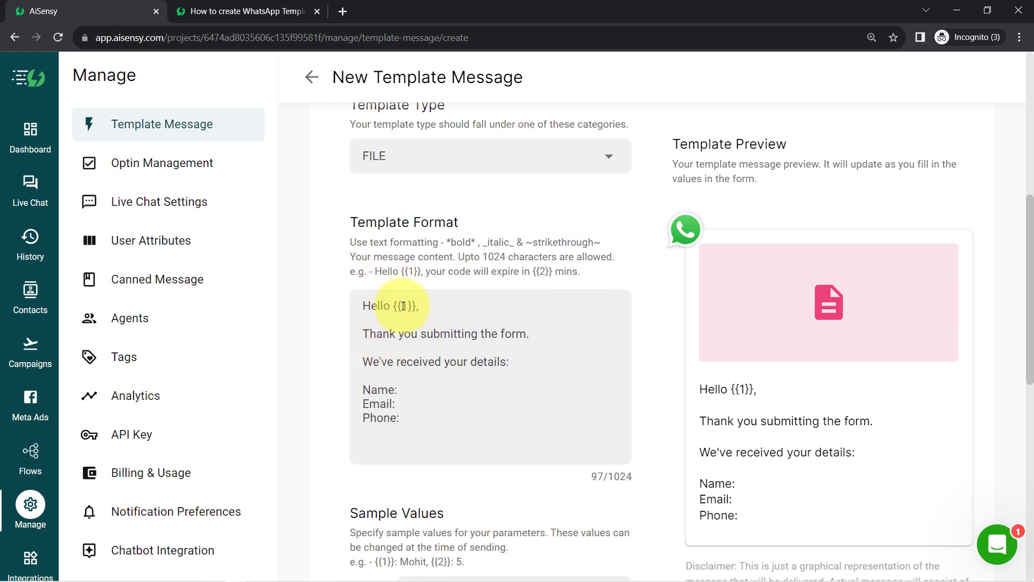
key(Up)
key(Up)
text({{})
text(2)
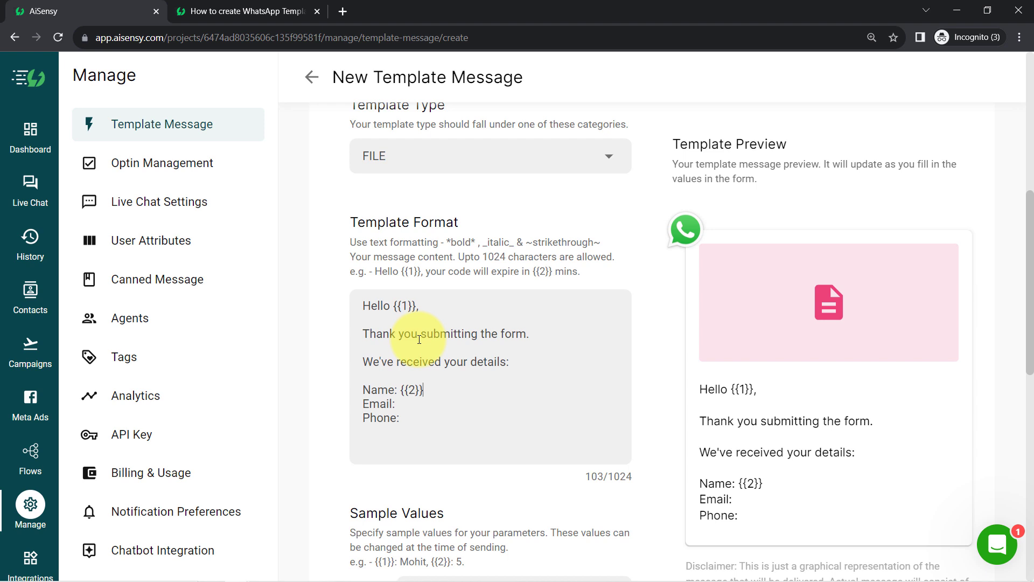
Step: Add {{3}} after Email: and {{4}} after Phone:
key(shift+Left)
key(shift+Left)
key(shift+Left)
key(Down)
text({{3}})
key(shift+Left)
key(Down)
text({{4}})
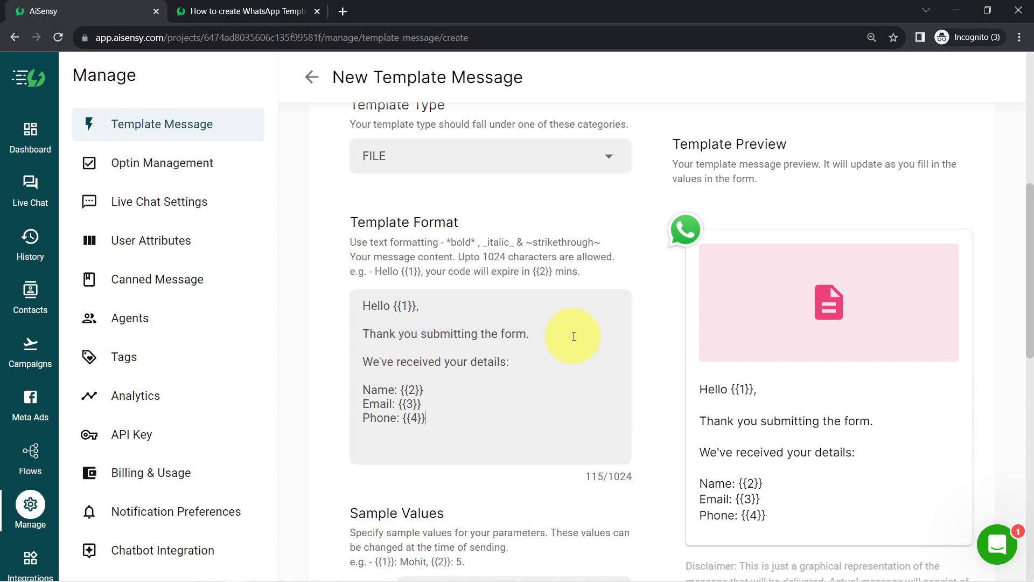
Step: Add 'Someone from our team will call you back in next 2 hours' and a closing Thank you
key(Return)
key(Return)
text(Someine)
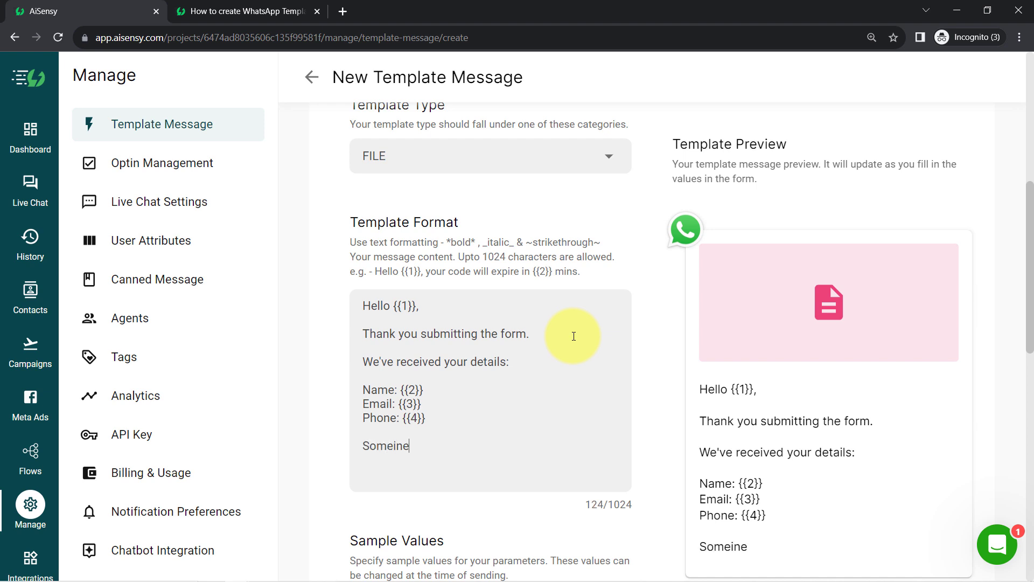
text( from our team will call you)
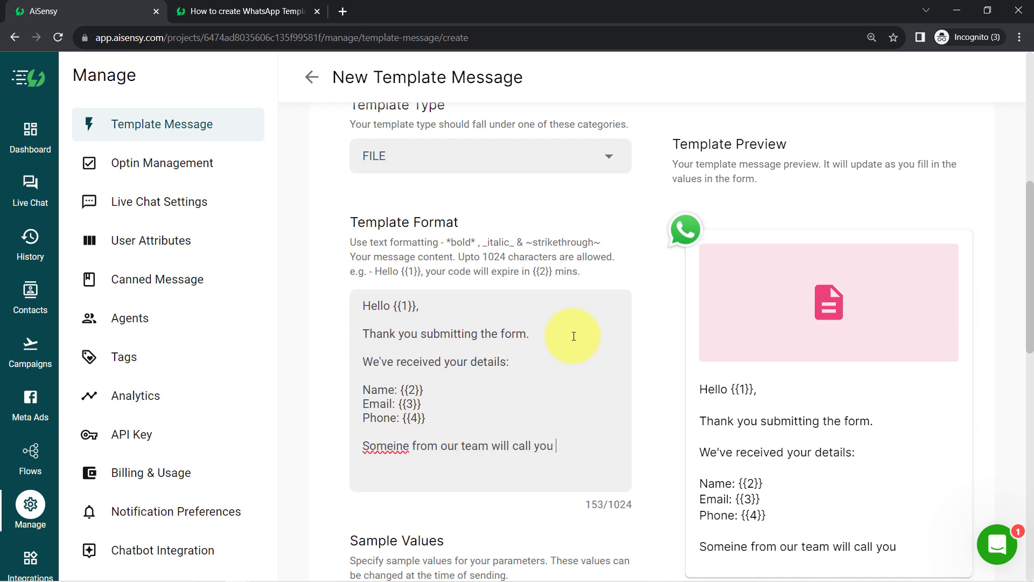
text( back in next 2)
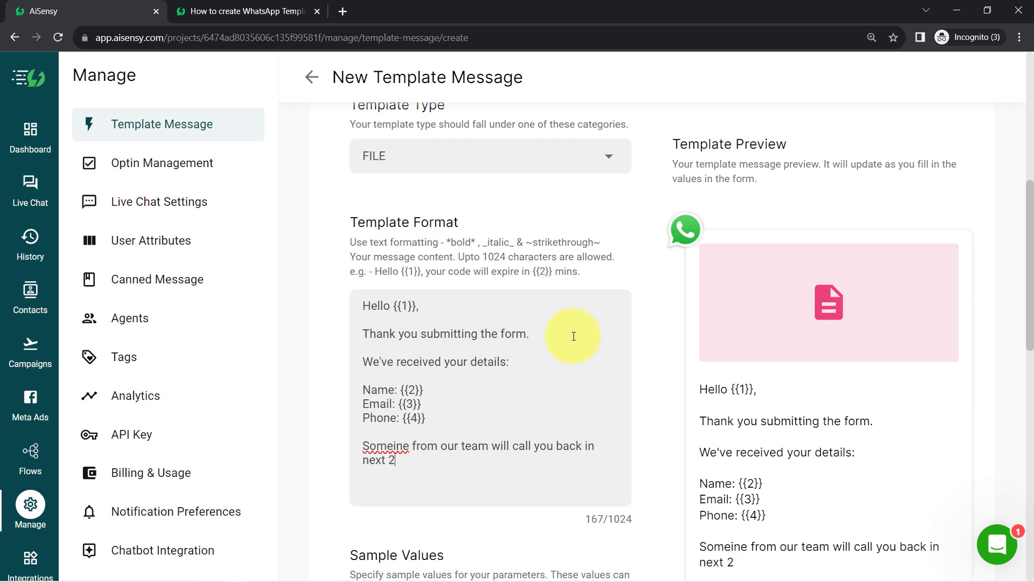
text( hours.)
click(393, 447)
key(BackSpace)
text(o)
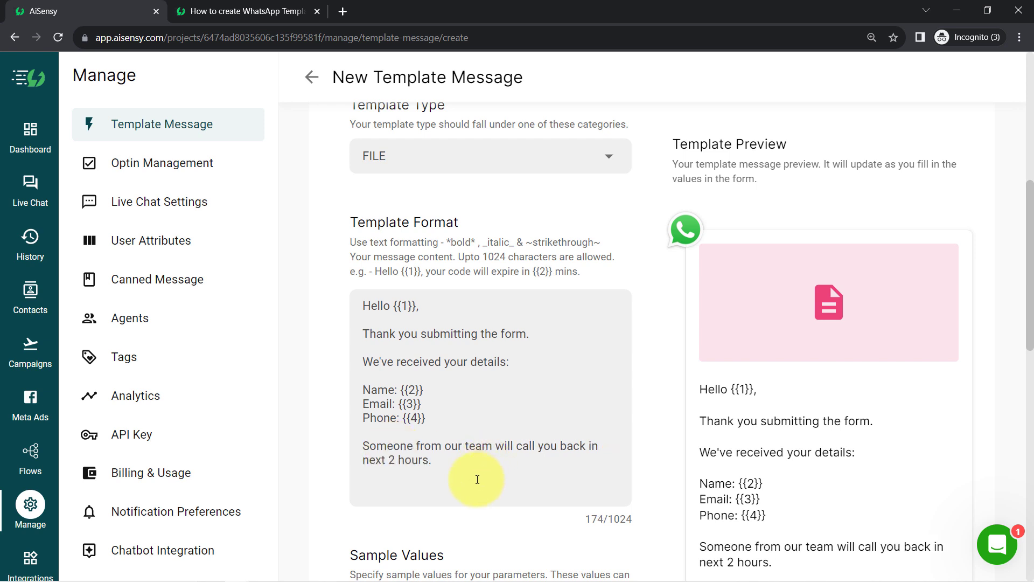
click(456, 454)
key(Return)
key(Return)
text(Th)
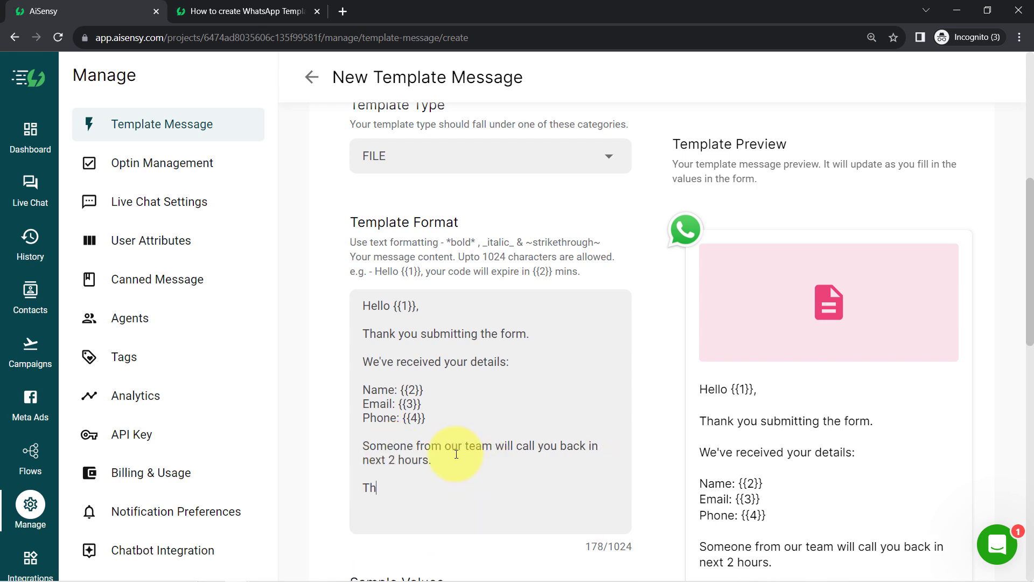
text(ank yiu)
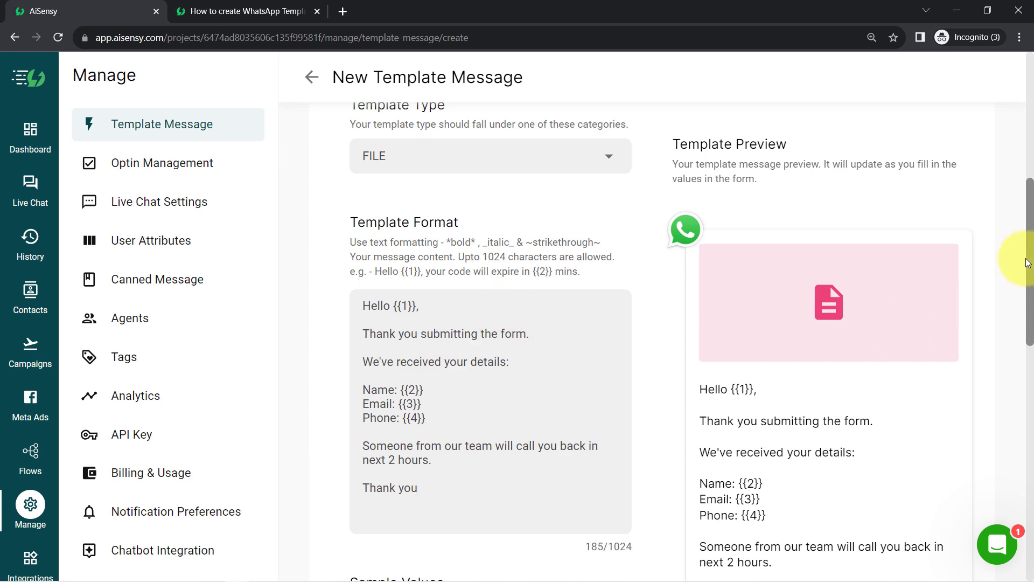
Step: Add 'Meanwhile, you can this brochure:' above Thank you, then copy the PDF link from Notepad
drag(1028, 256, 1026, 179)
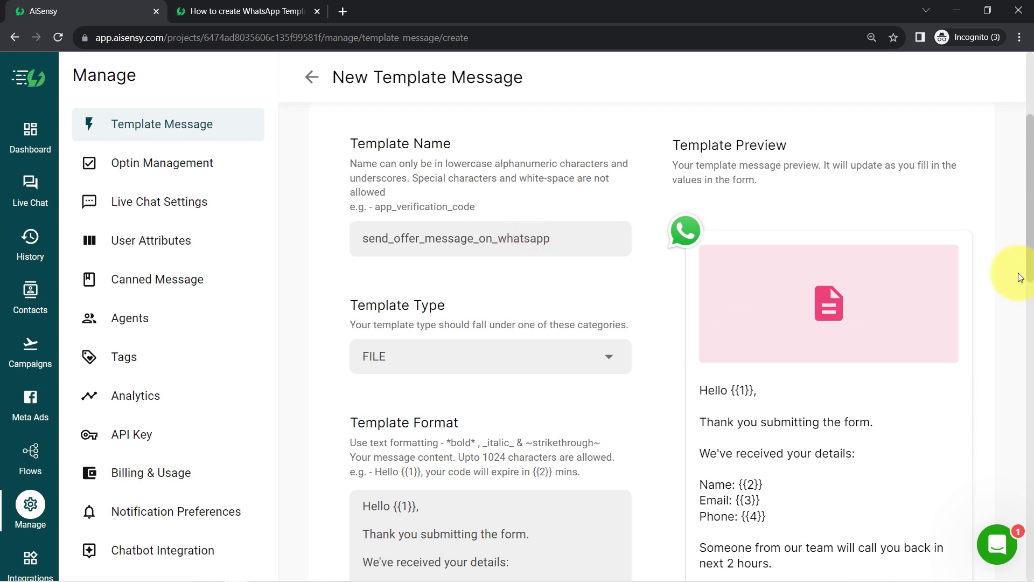
drag(1031, 263, 1009, 365)
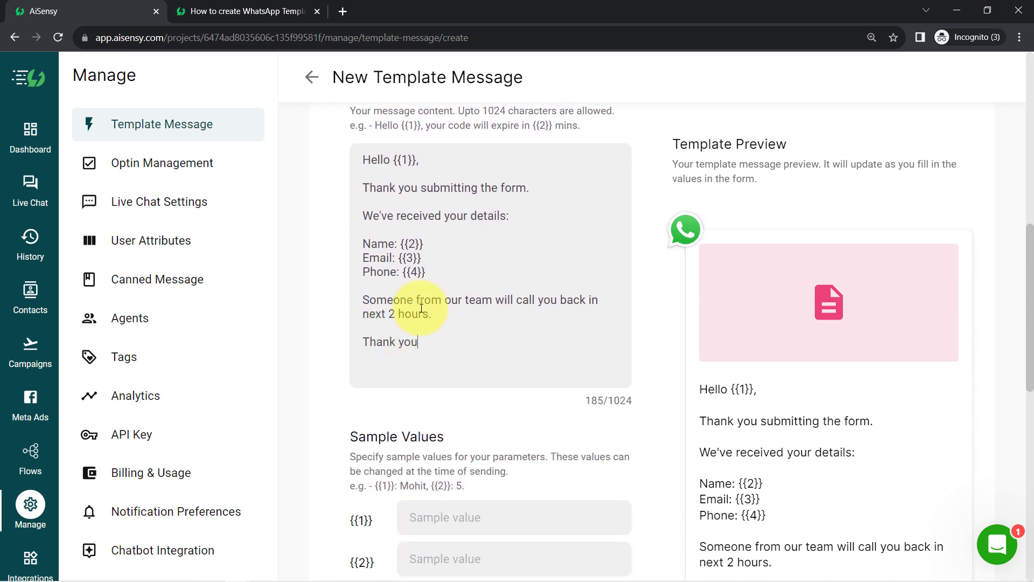
click(440, 313)
key(Return)
key(Return)
text(Mean)
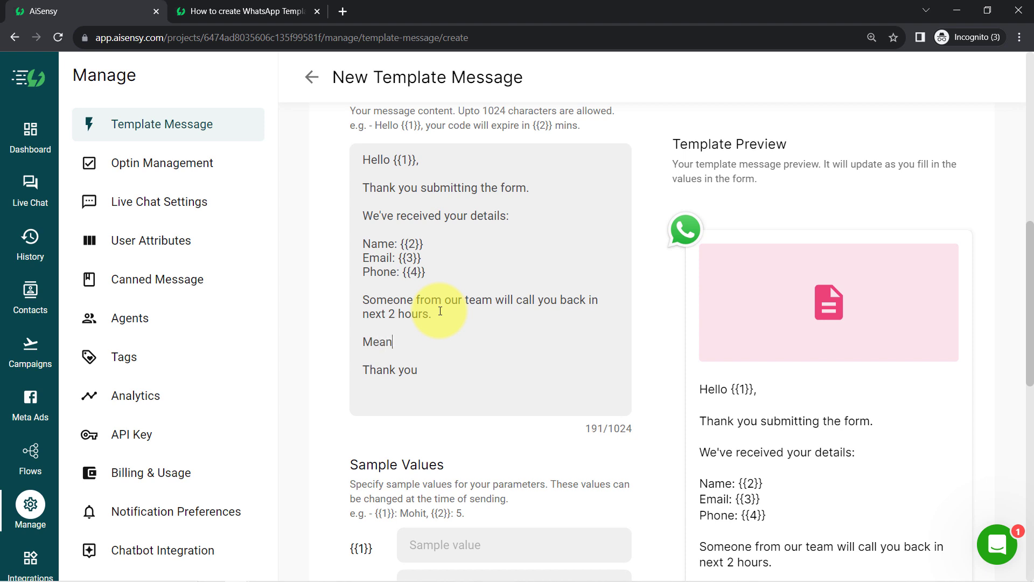
text(while, you can this brochure:)
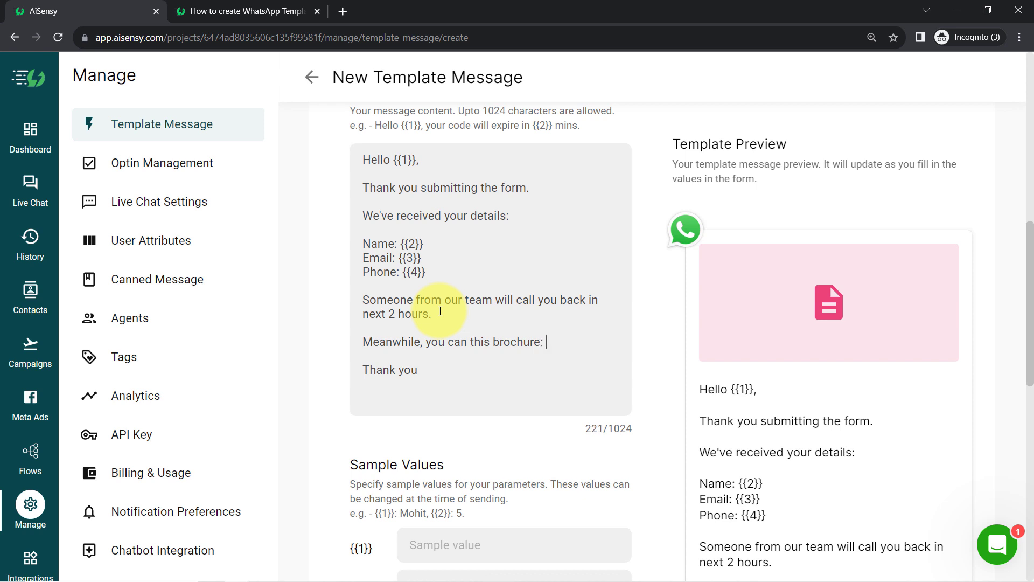
click(286, 571)
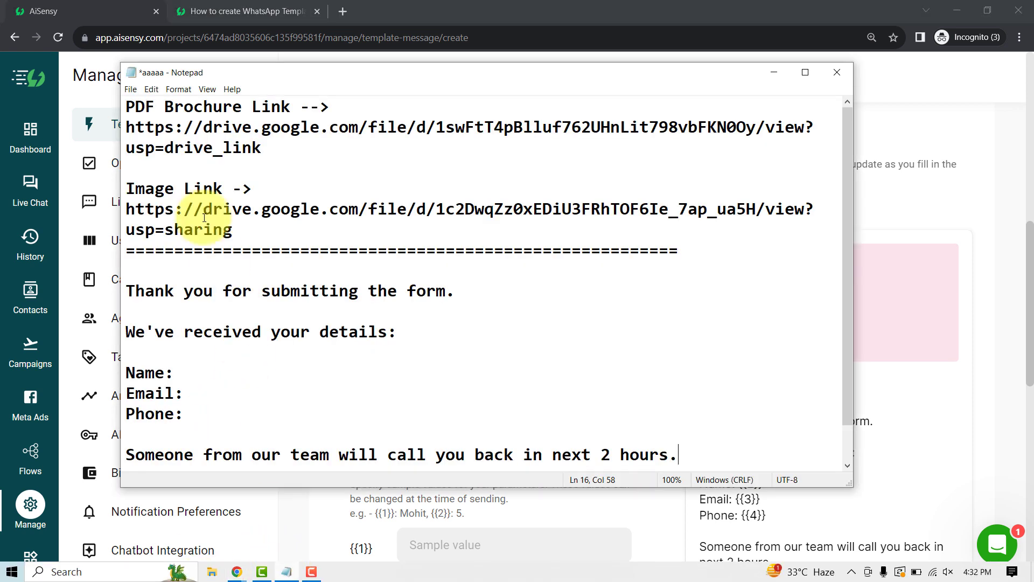
drag(262, 148, 117, 126)
key(ctrl+c)
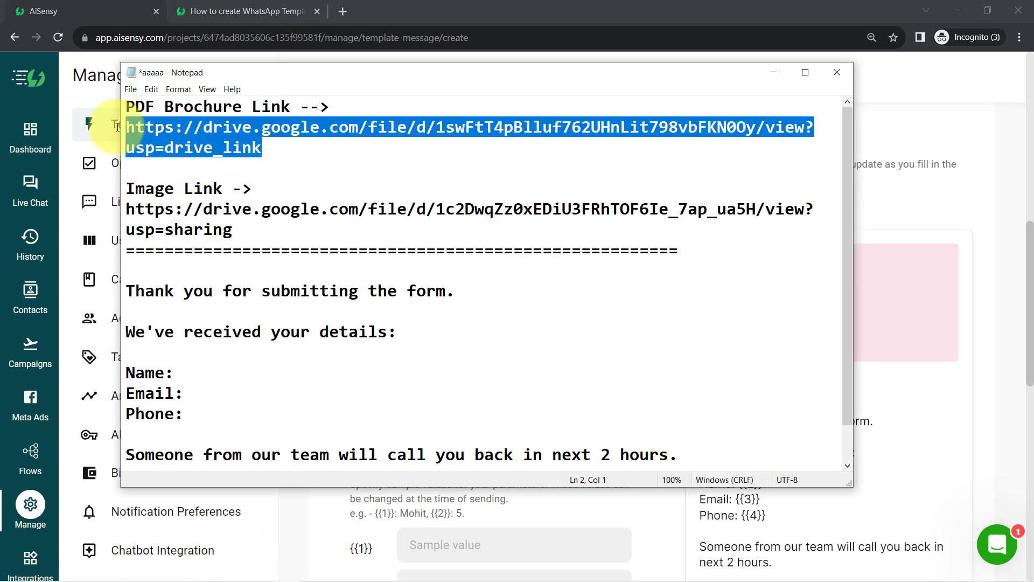
Step: Open the brochure link in a new tab, copy Travel-Brochure.pdf's full Drive address, and return
click(339, 10)
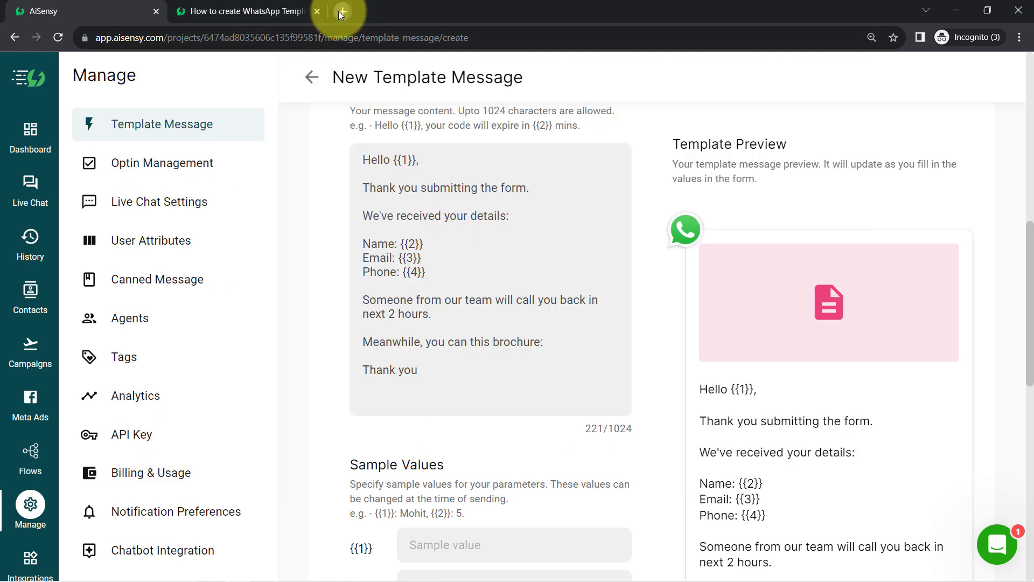
click(338, 11)
key(ctrl+v)
key(Return)
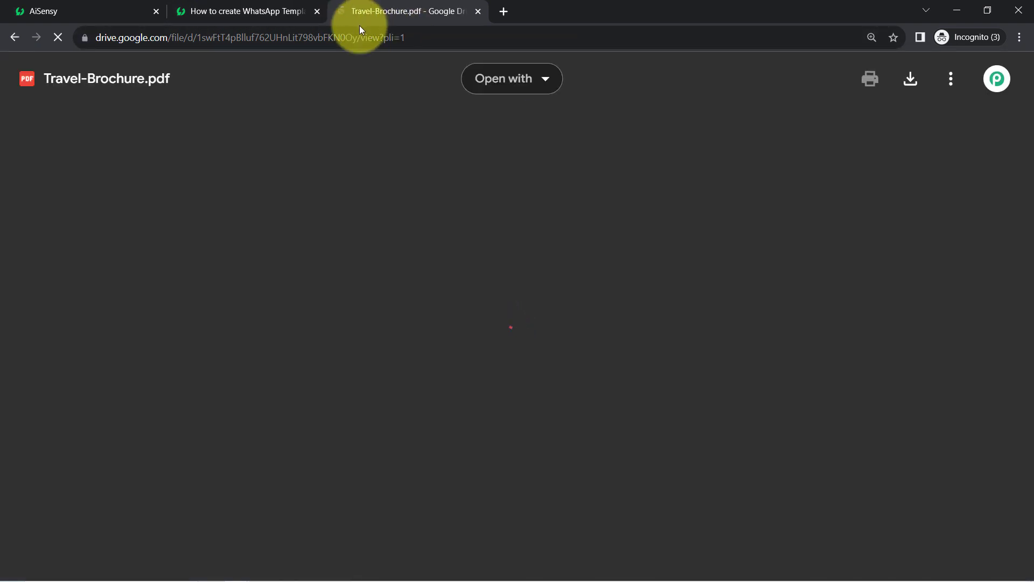
click(393, 37)
key(ctrl+c)
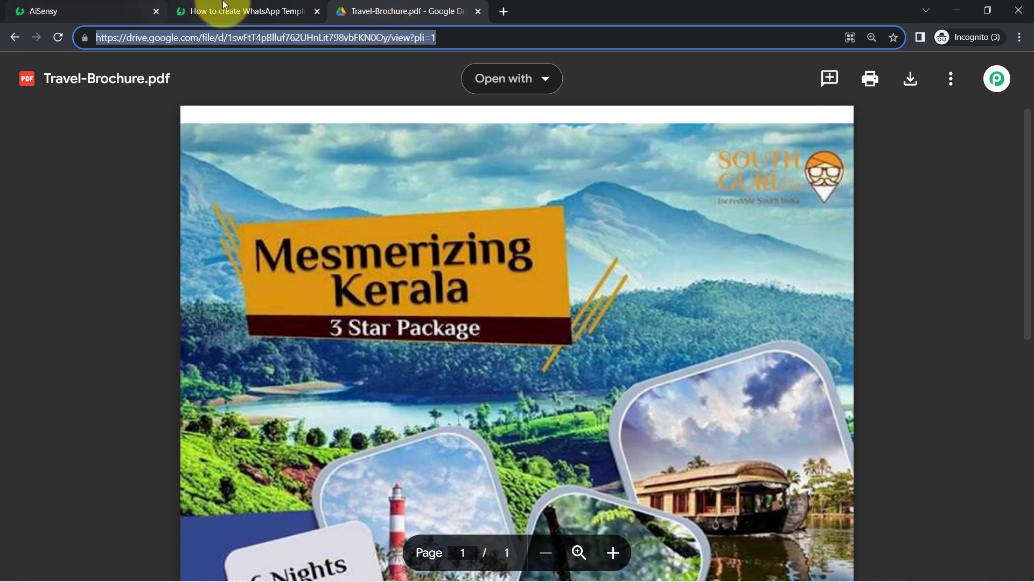
click(102, 9)
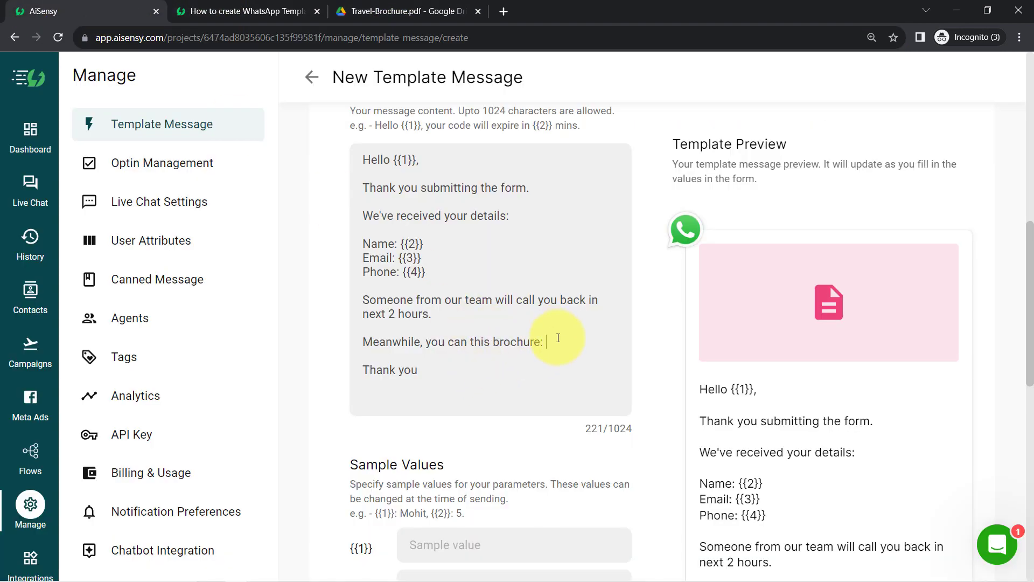
Step: Paste the Google Drive brochure link after 'brochure:' and check it in the preview
key(ctrl+v)
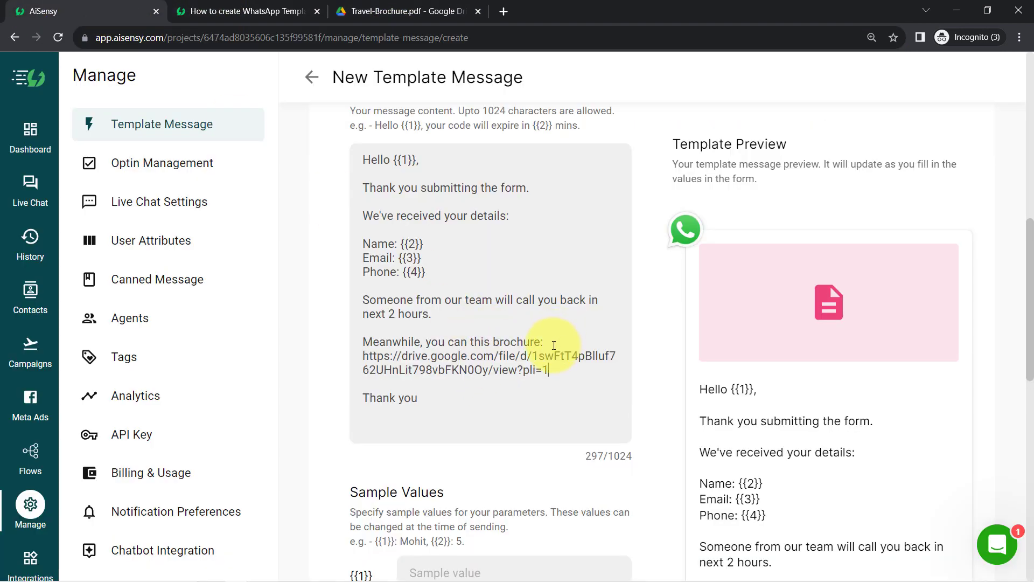
drag(420, 403, 364, 258)
click(359, 270)
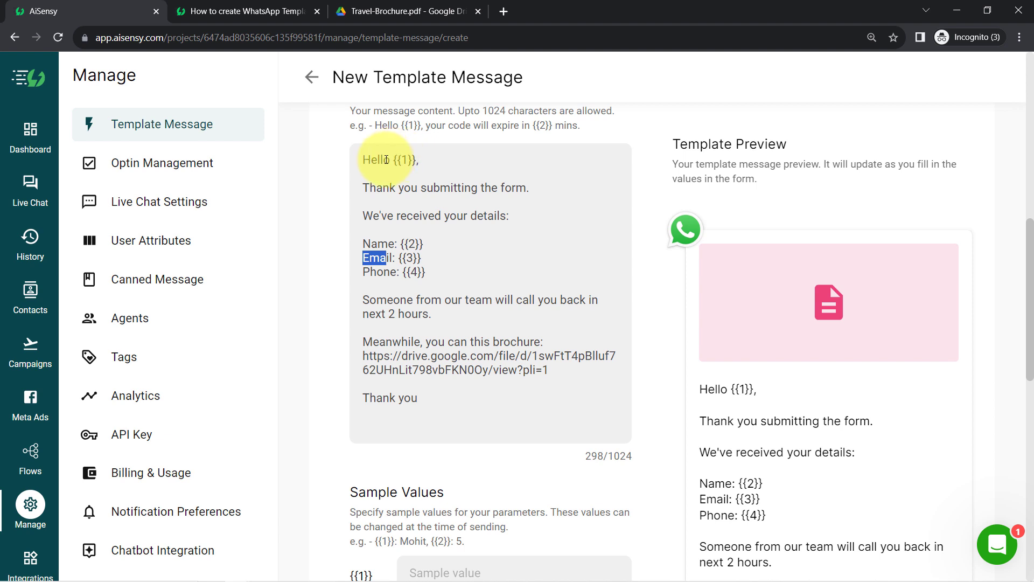
drag(392, 159, 430, 160)
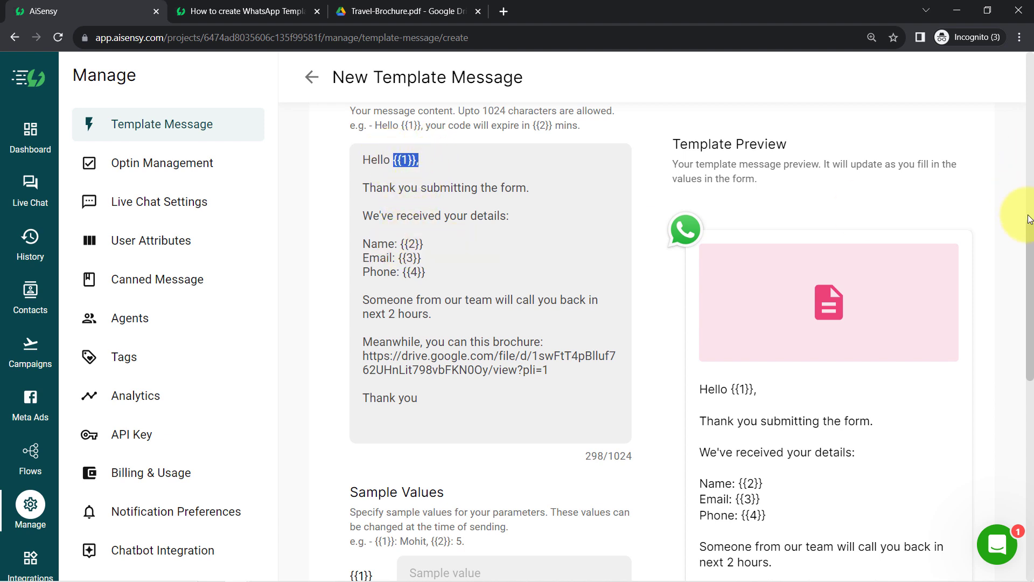
drag(1027, 231, 1030, 292)
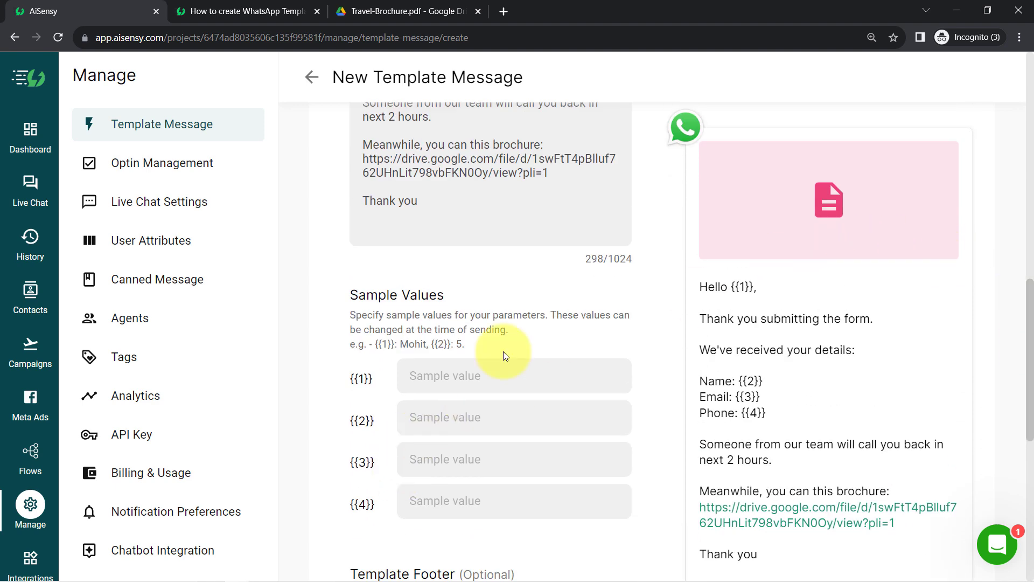
Step: Enter 'Demo User' as the sample value for both {{1}} and {{2}}
double_click(381, 296)
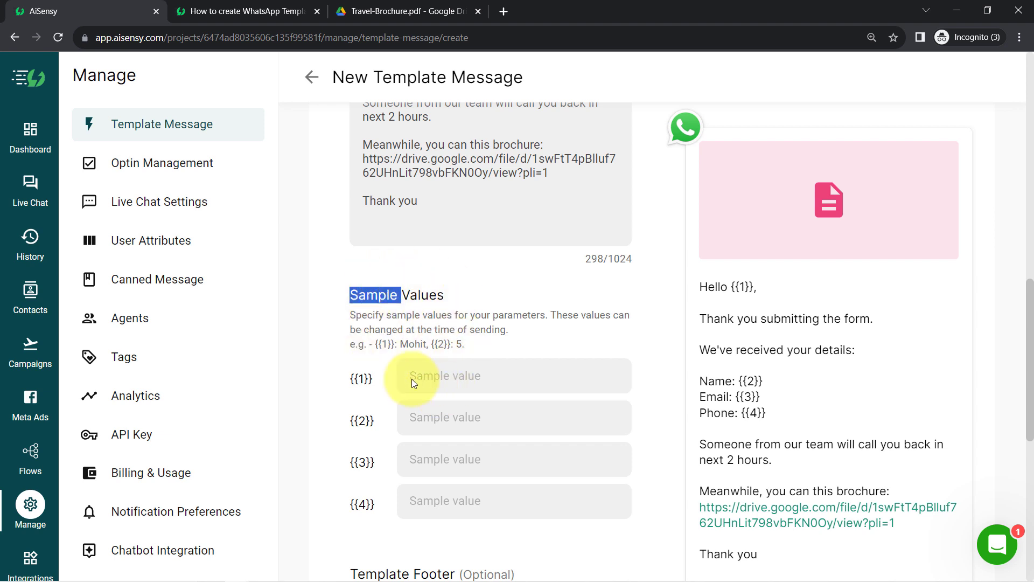
click(389, 345)
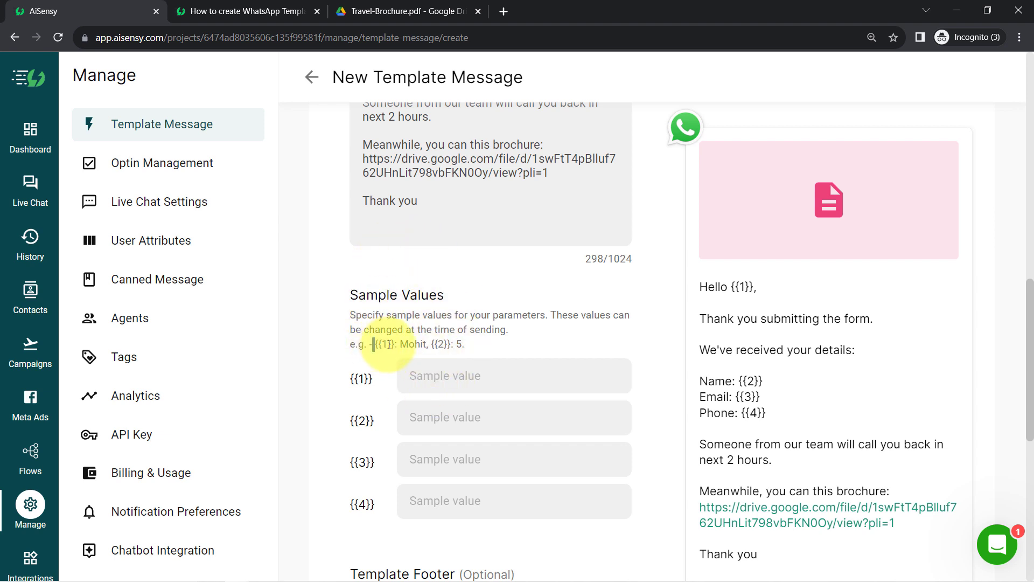
drag(374, 345, 445, 343)
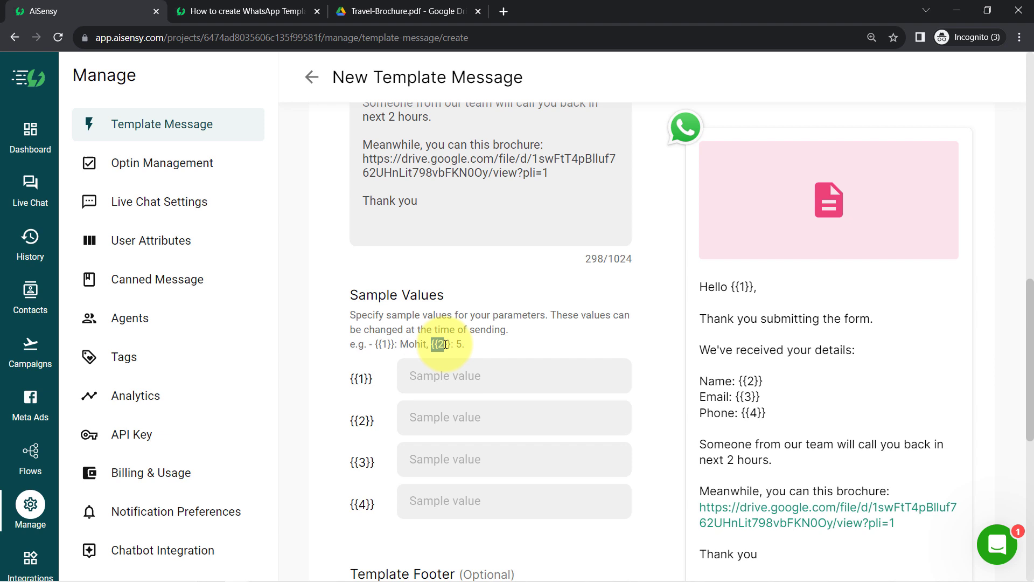
click(435, 371)
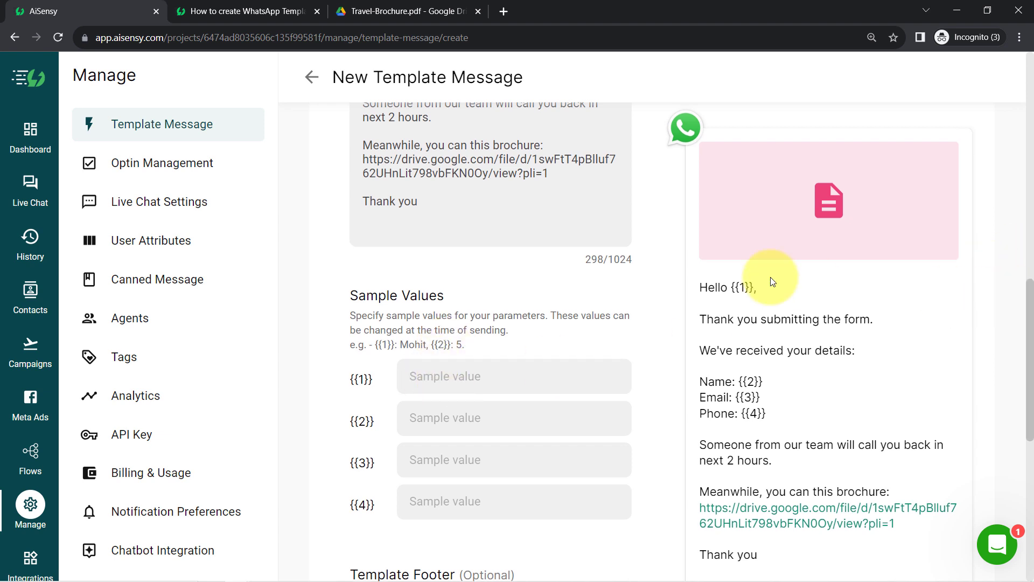
drag(727, 287, 757, 290)
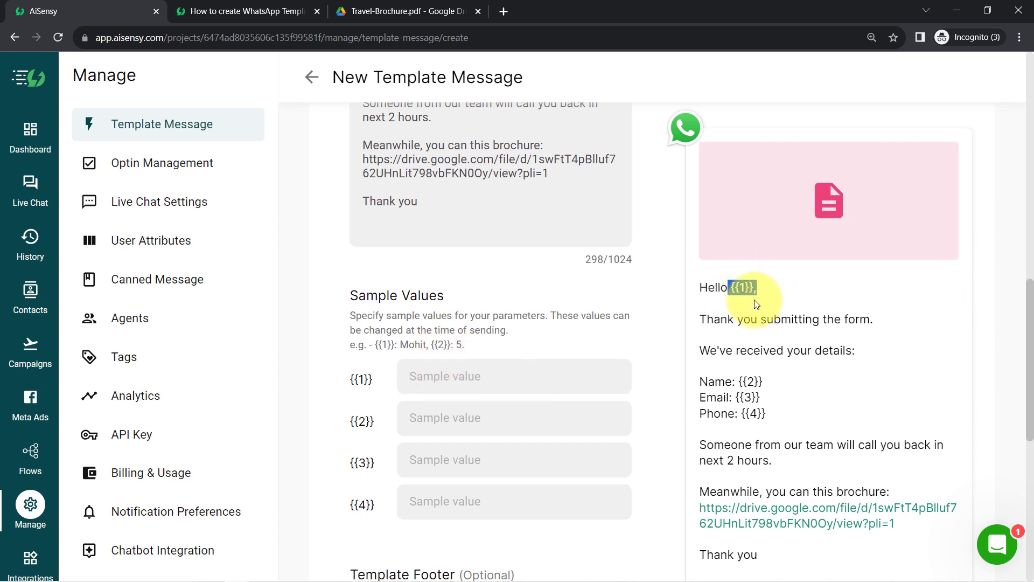
click(483, 366)
text(Demo)
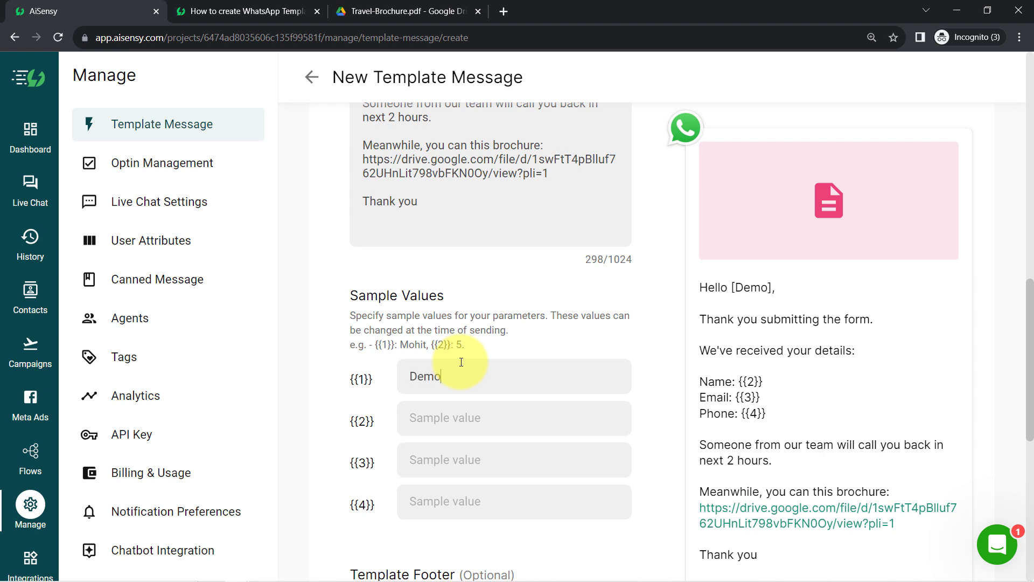
text( User)
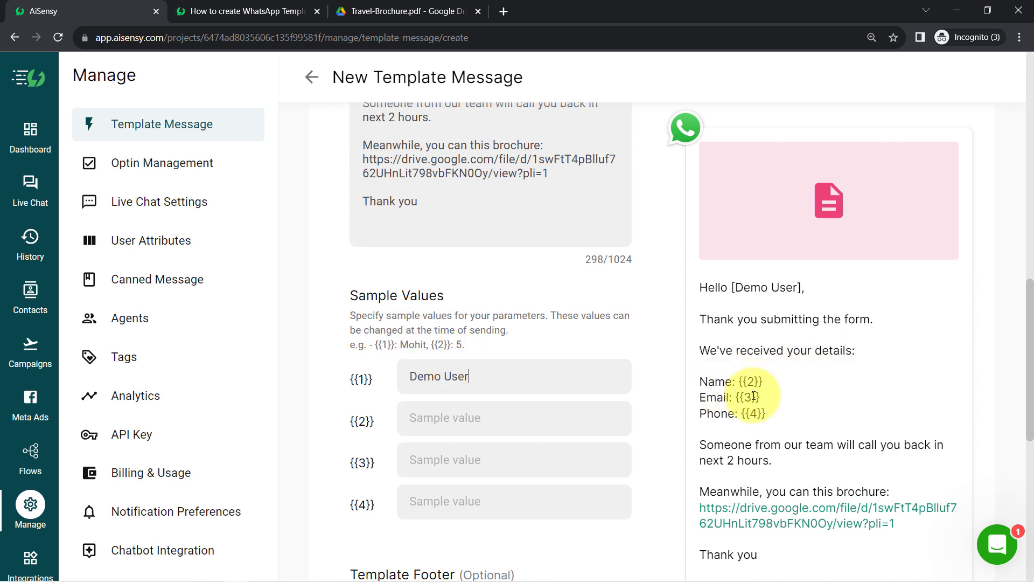
triple_click(428, 375)
key(ctrl+c)
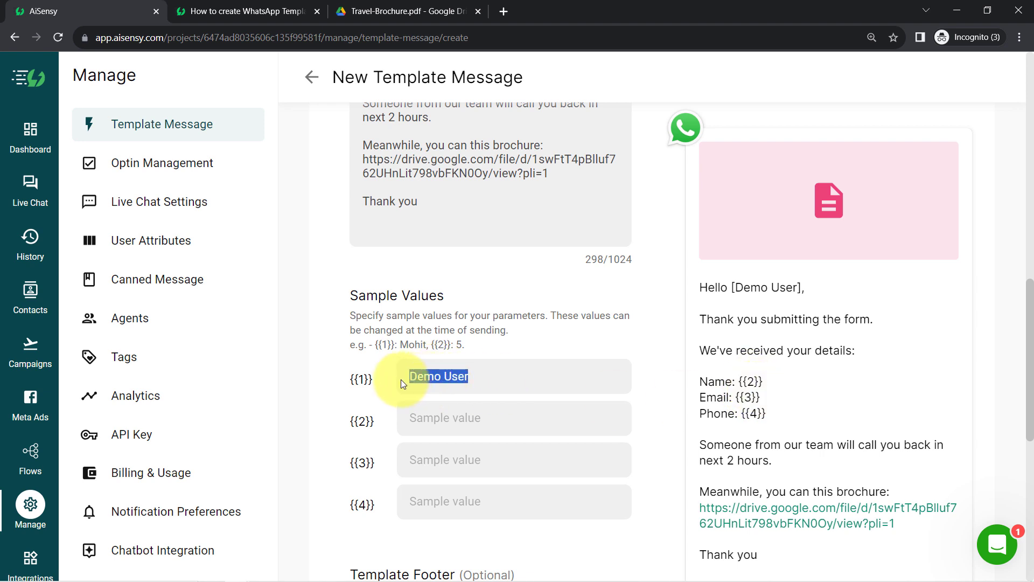
click(418, 418)
key(ctrl+v)
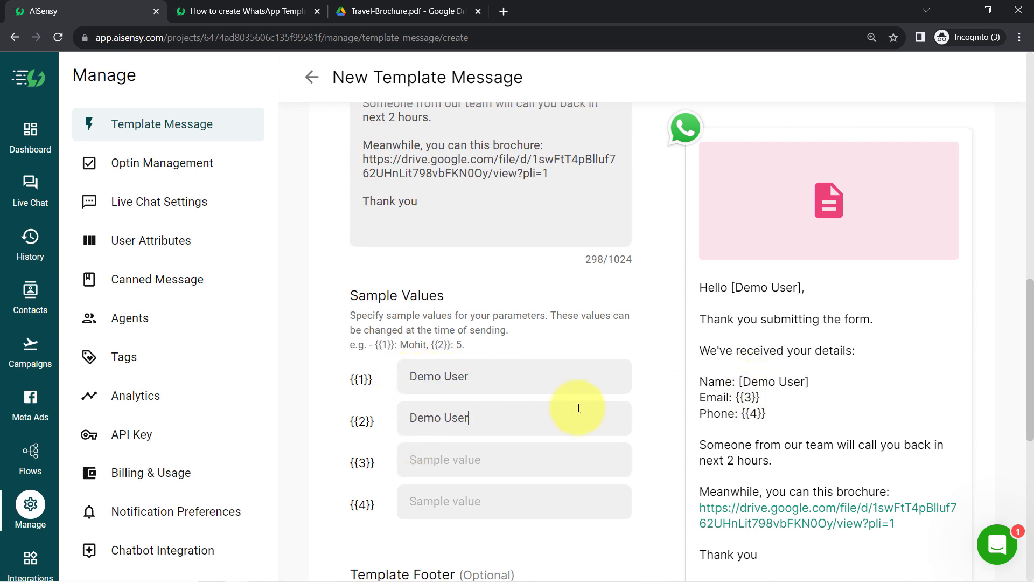
Step: Enter a demo e-mail address for {{3}} and a sample phone number for {{4}}
drag(760, 397, 732, 397)
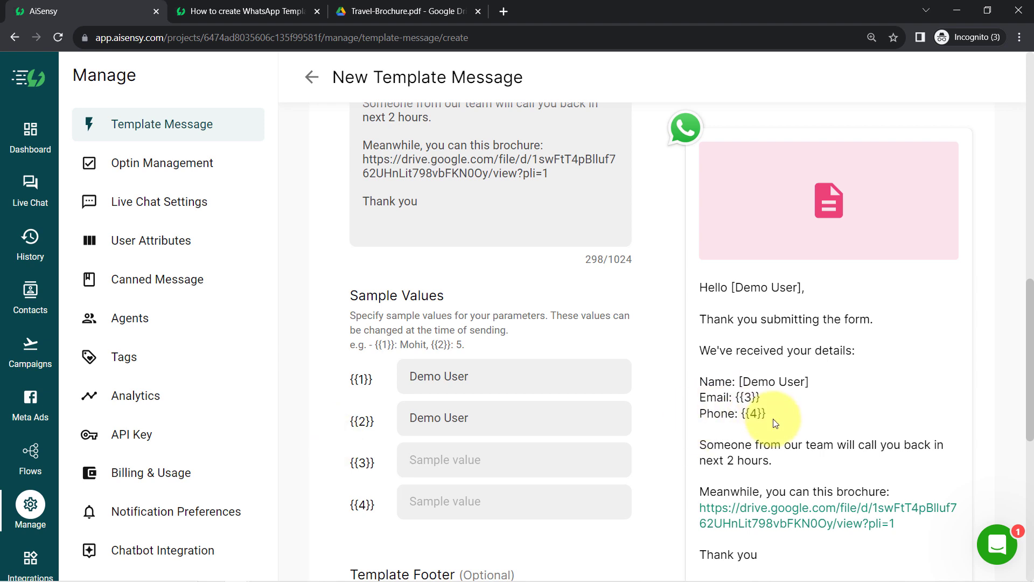
click(458, 461)
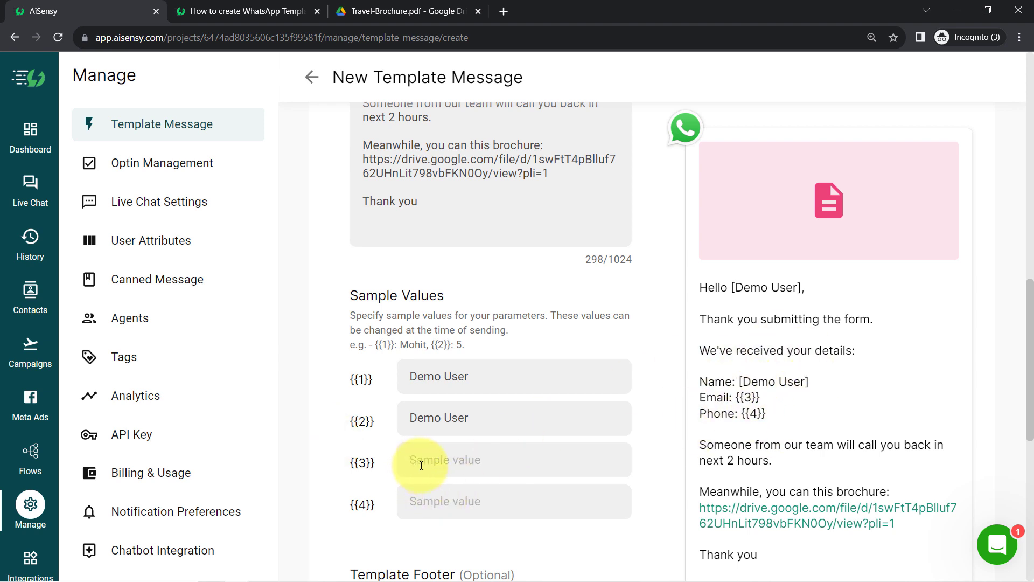
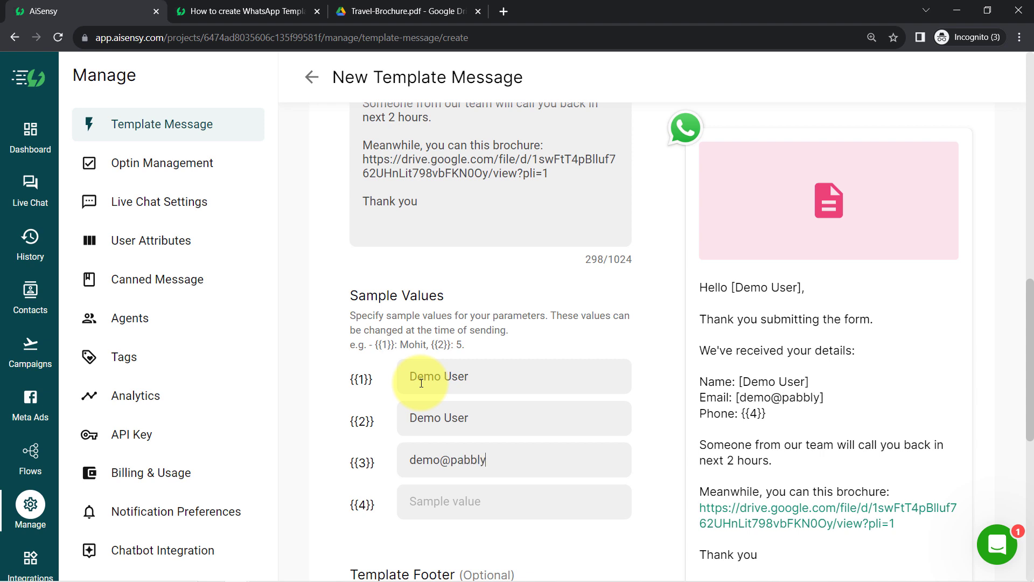
click(459, 510)
text(+91)
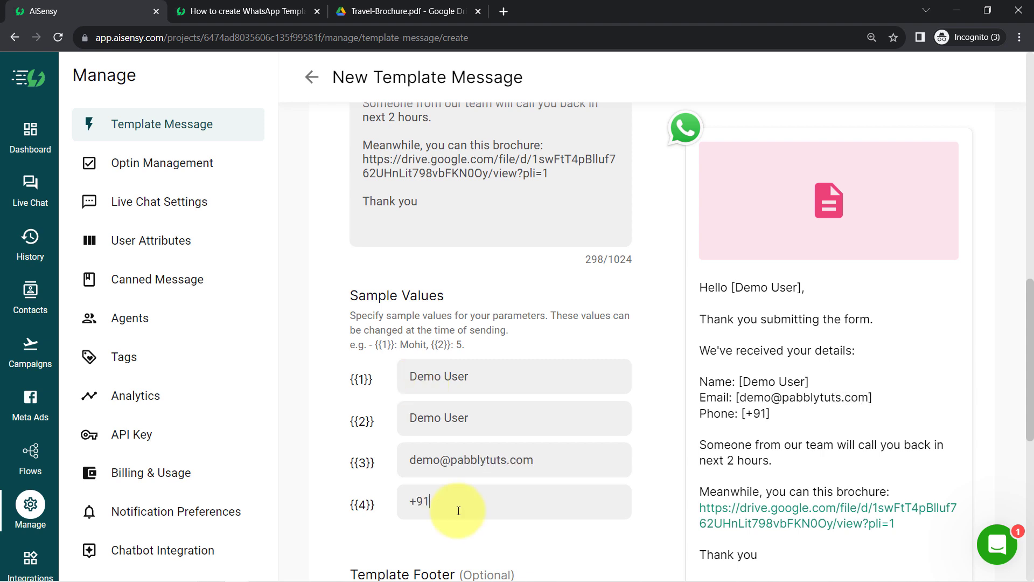
text(96666666666)
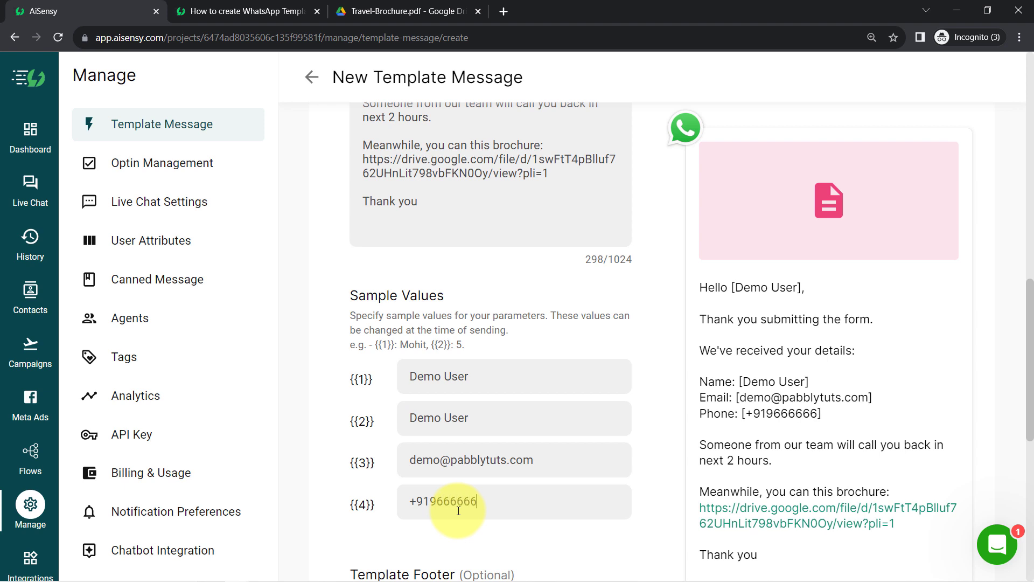
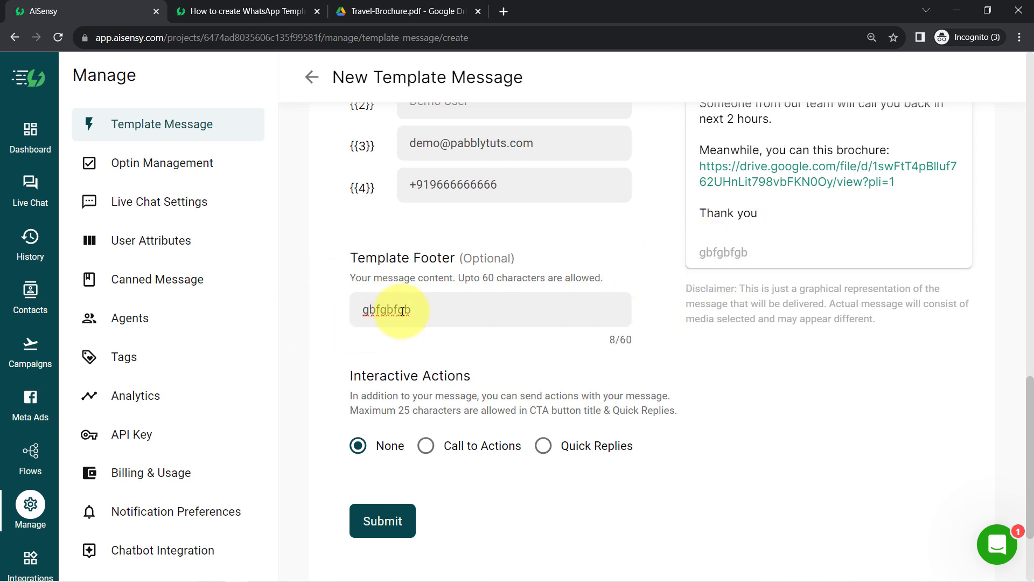
Step: Delete the placeholder footer text so the optional footer stays empty
key(BackSpace)
drag(753, 290, 887, 289)
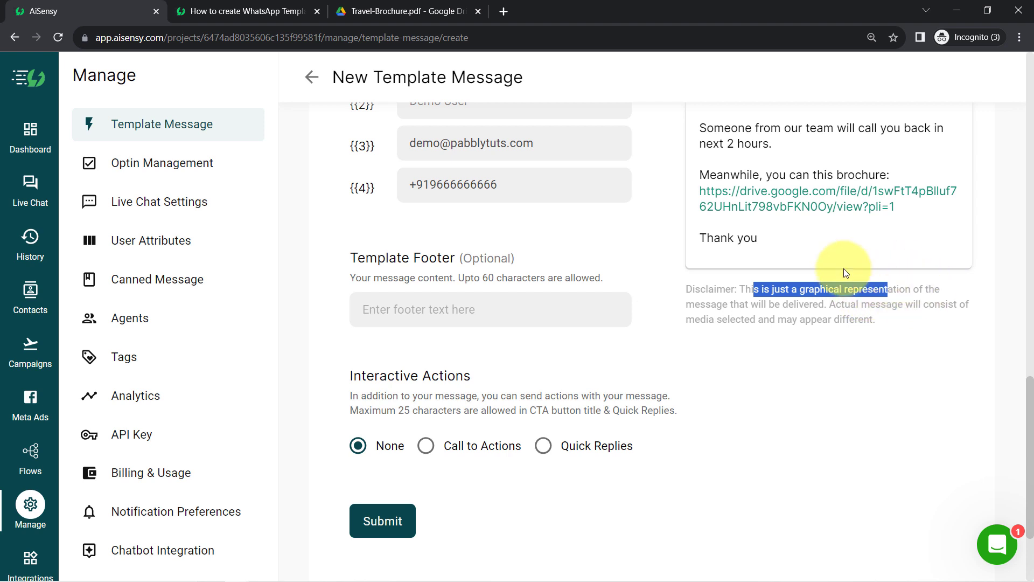
drag(1029, 409, 1020, 437)
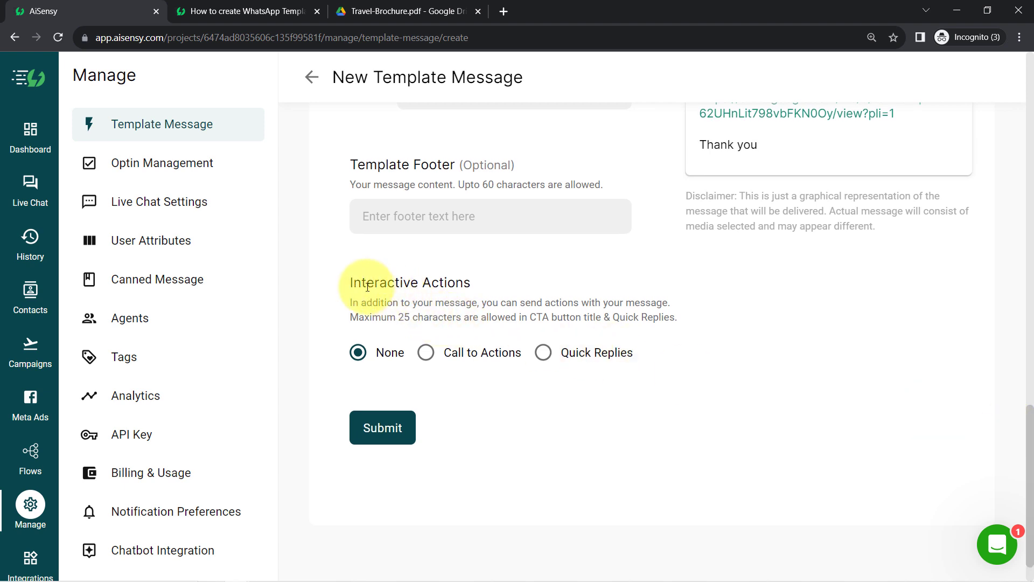
drag(351, 279, 454, 287)
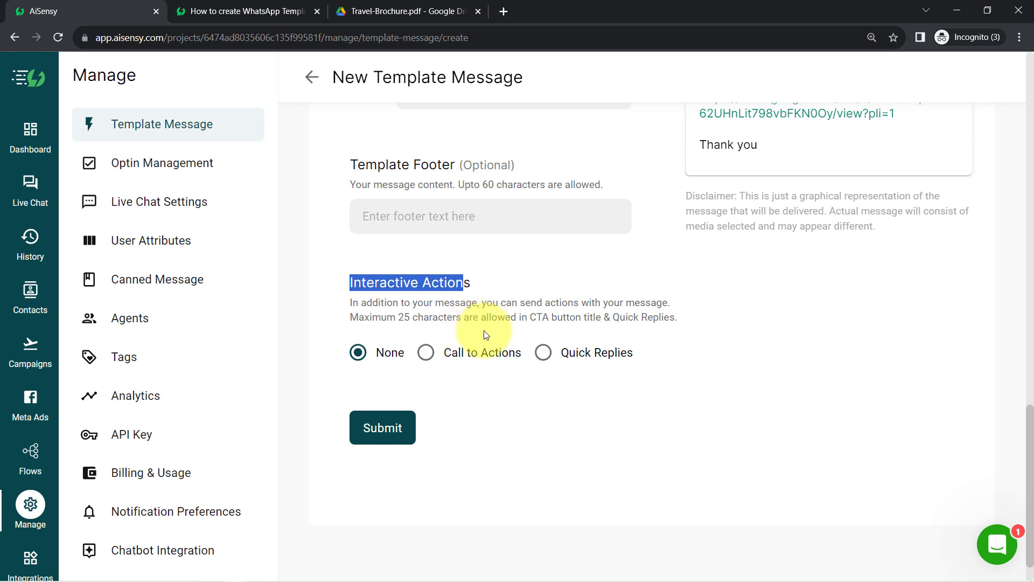
Step: Add two call-to-action rows, making the first a Phone Number button titled Call Now
click(426, 353)
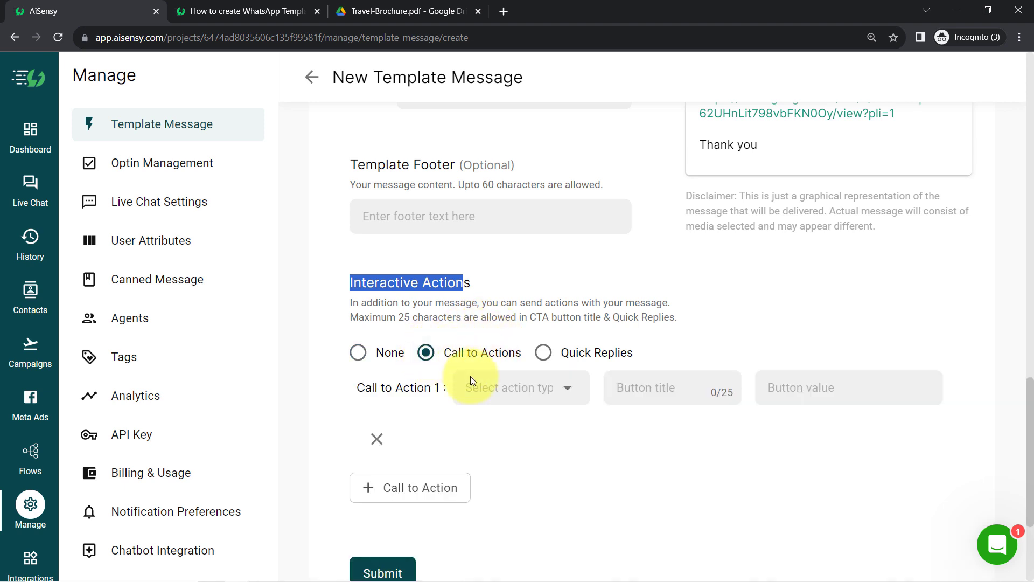
click(392, 489)
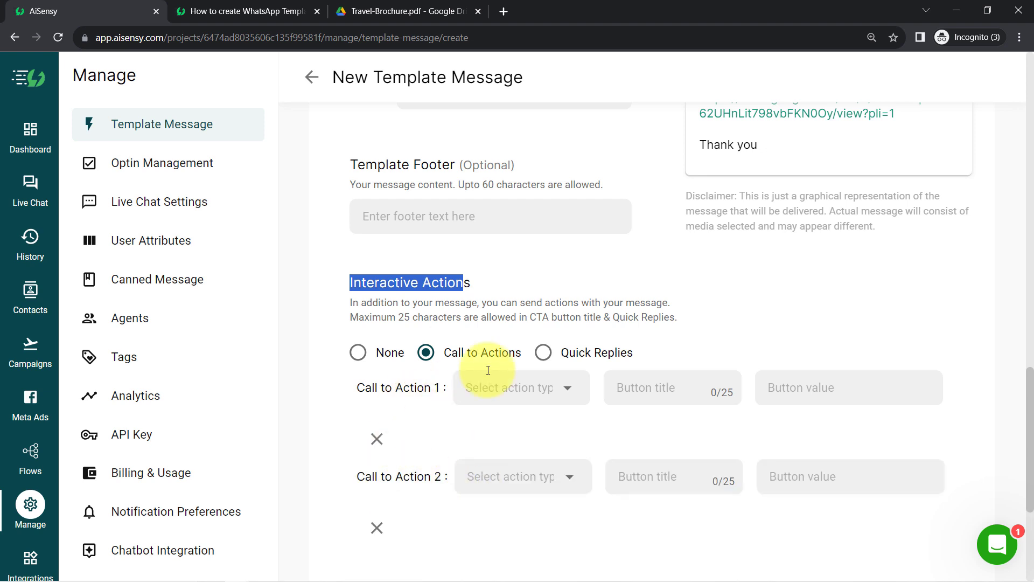
click(530, 382)
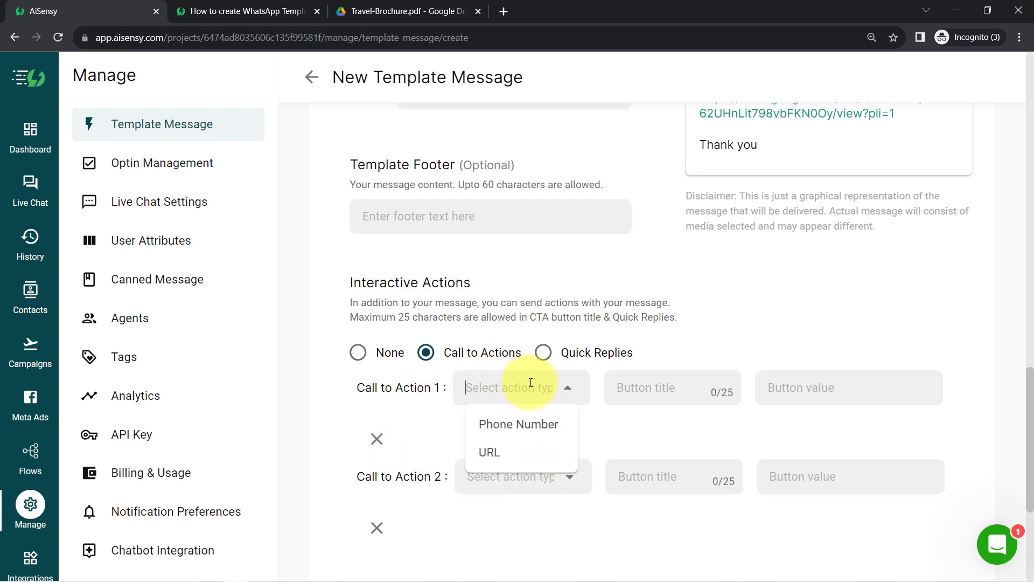
click(528, 424)
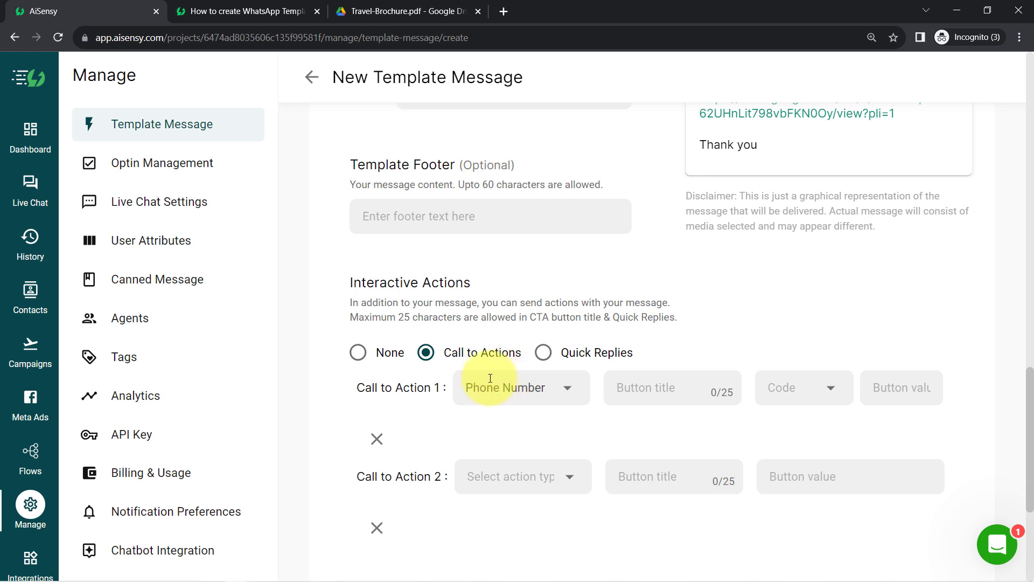
click(626, 386)
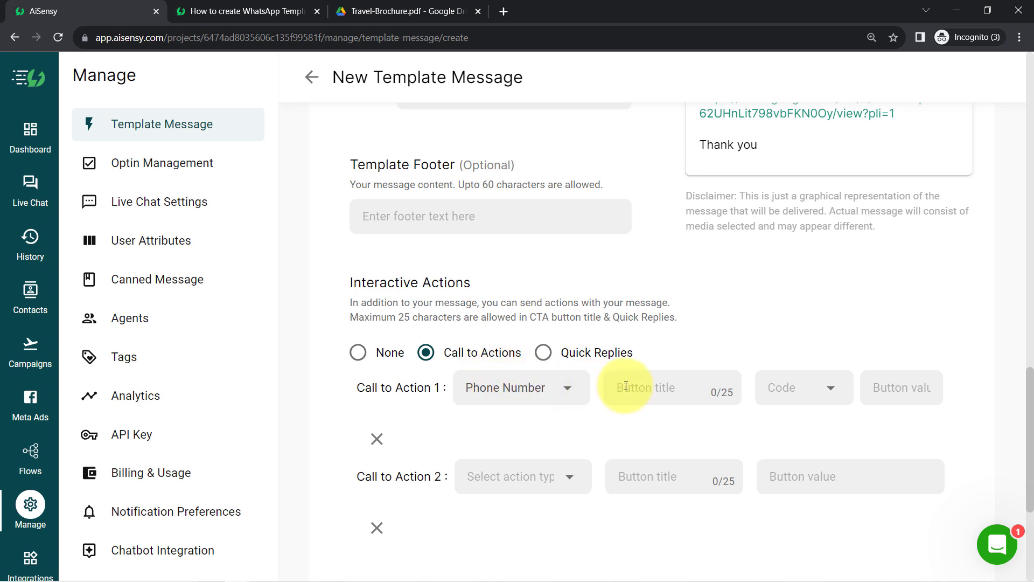
text(Call Now)
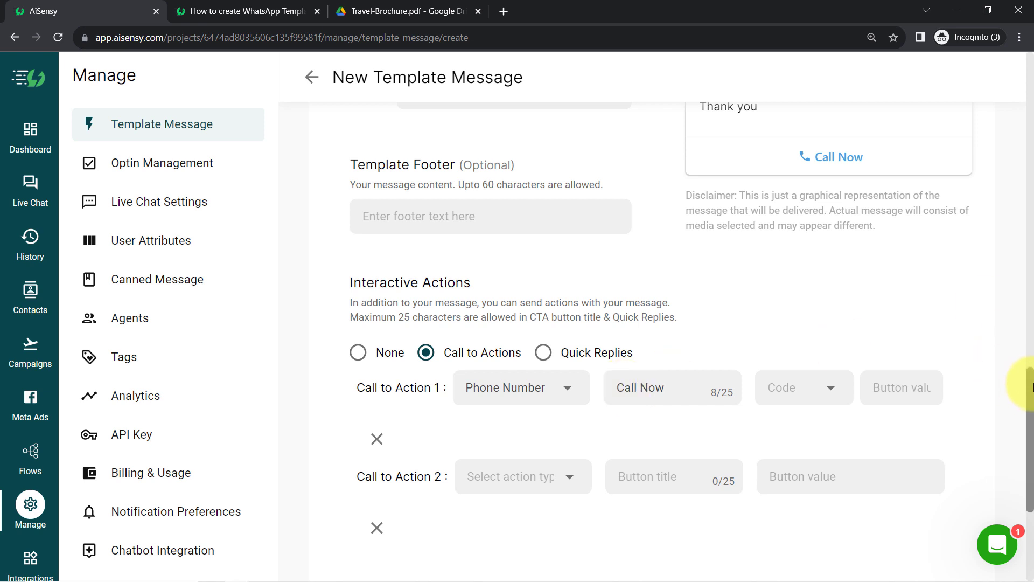
drag(1026, 381, 1026, 346)
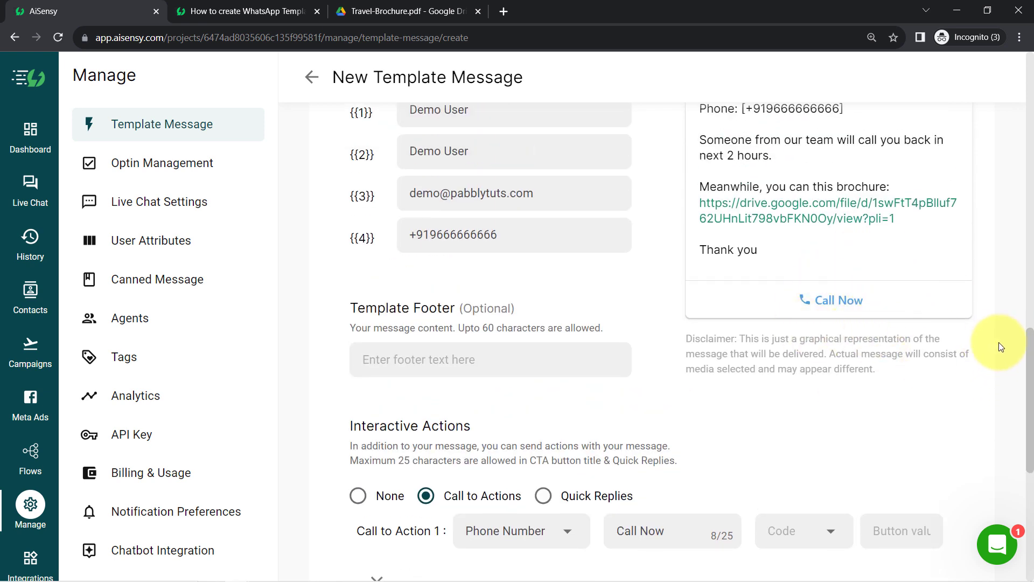
drag(1027, 347, 1027, 401)
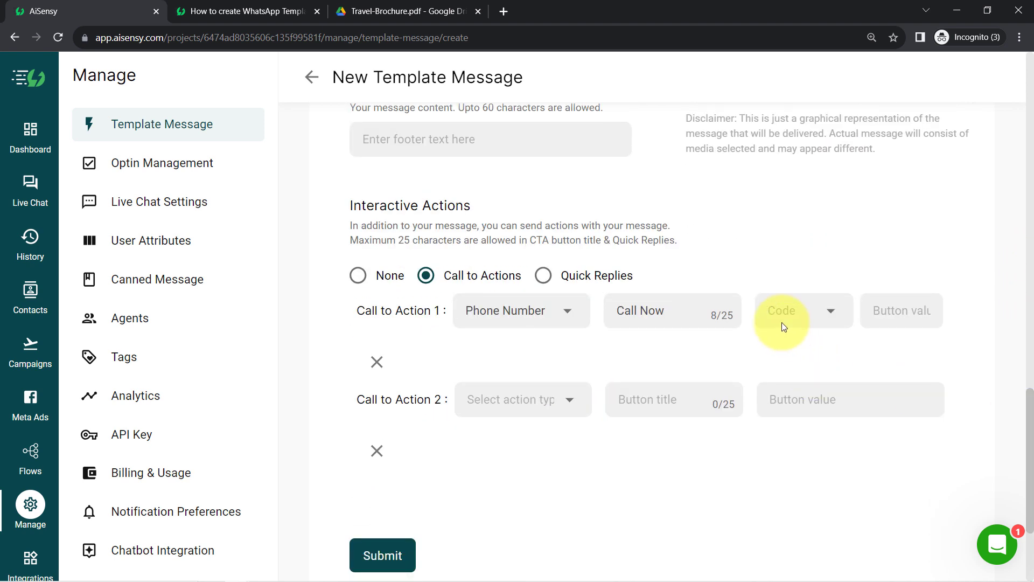
Step: Set the Call Now button's country code to +91 India
click(777, 306)
text(91)
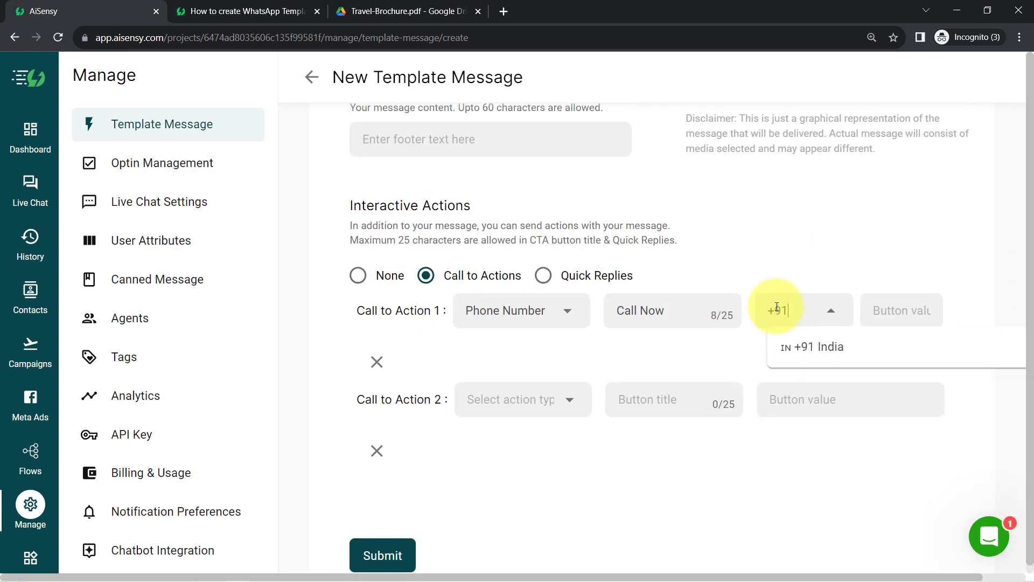
click(798, 350)
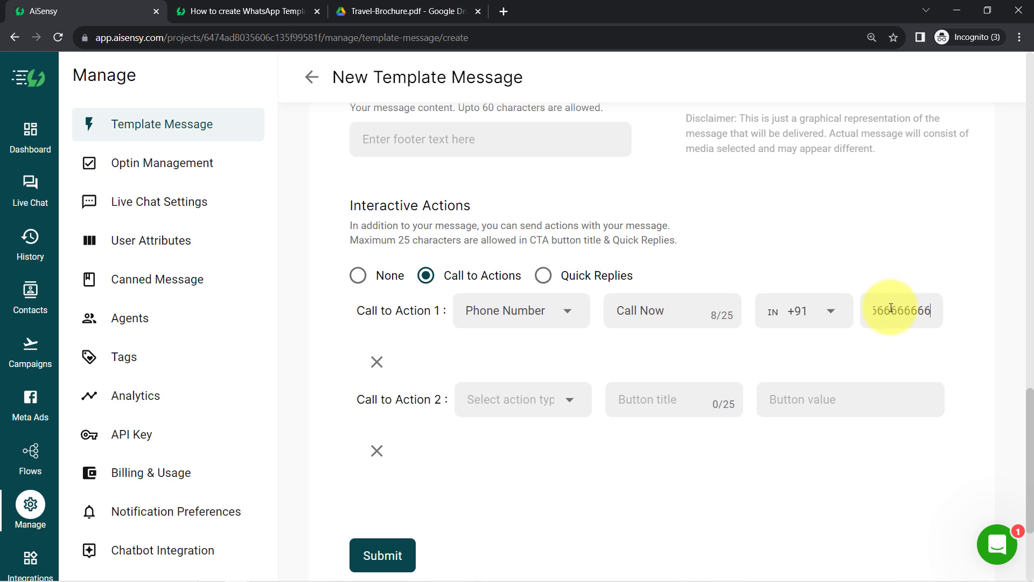
scroll(1029, 377, up, 1)
scroll(1031, 372, up, 4)
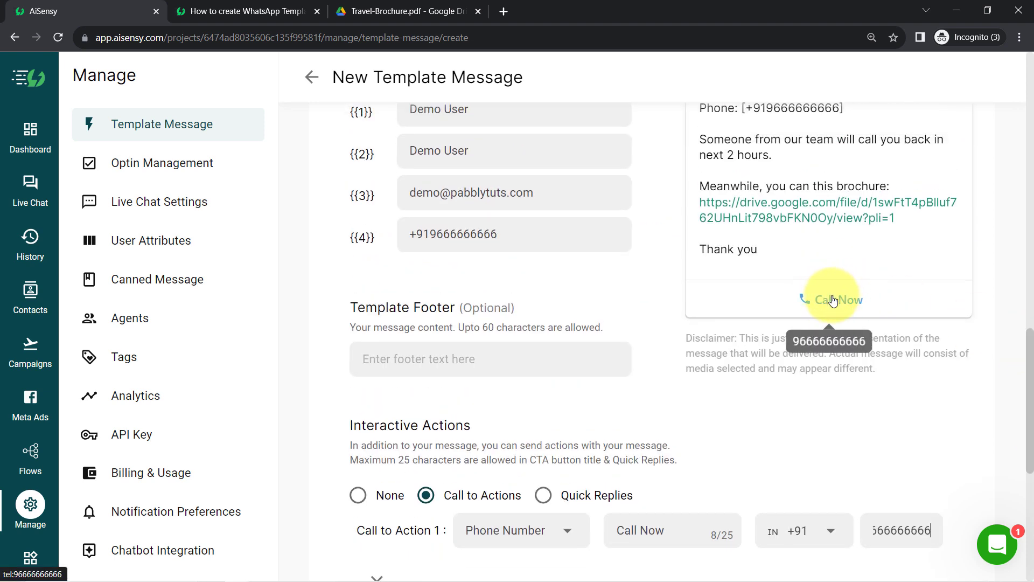
scroll(1027, 355, down, 3)
scroll(1027, 372, down, 4)
click(506, 381)
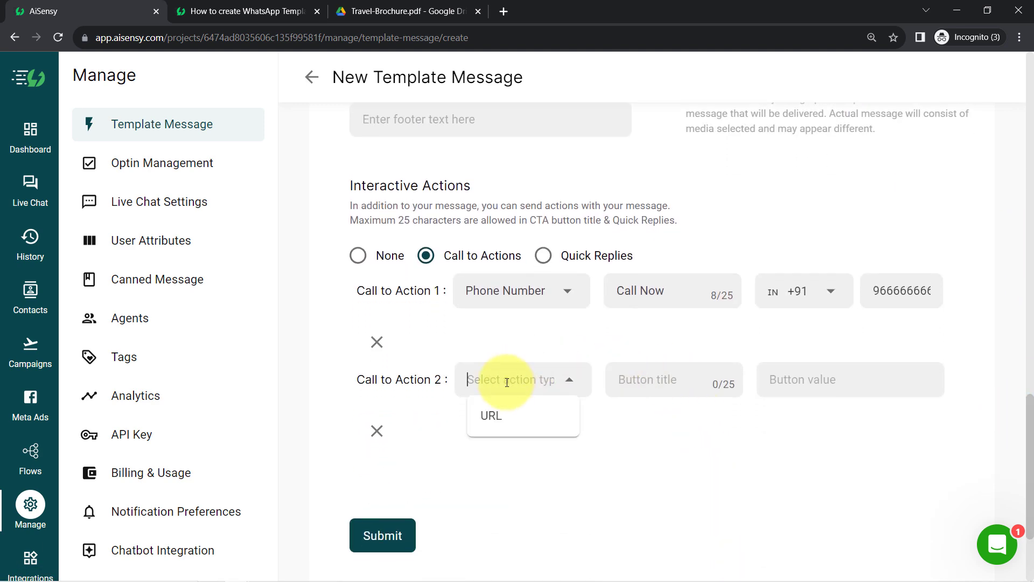
click(499, 417)
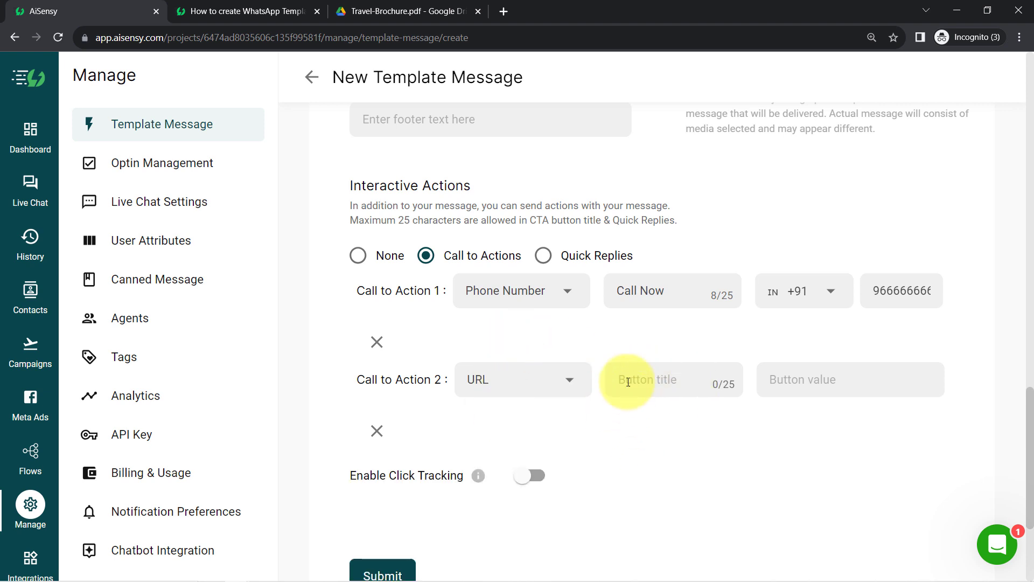
text(Check Website)
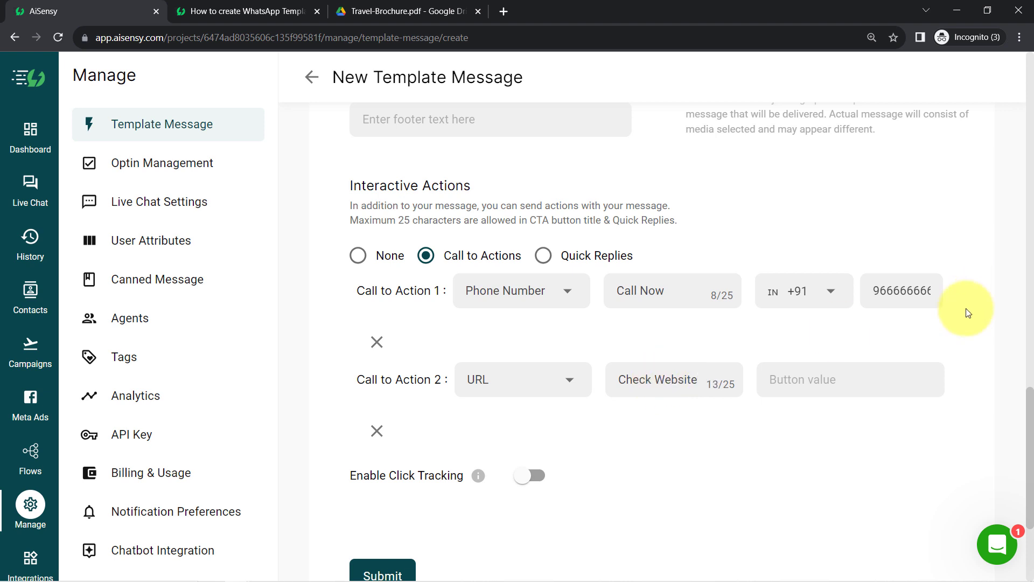
click(215, 9)
click(189, 39)
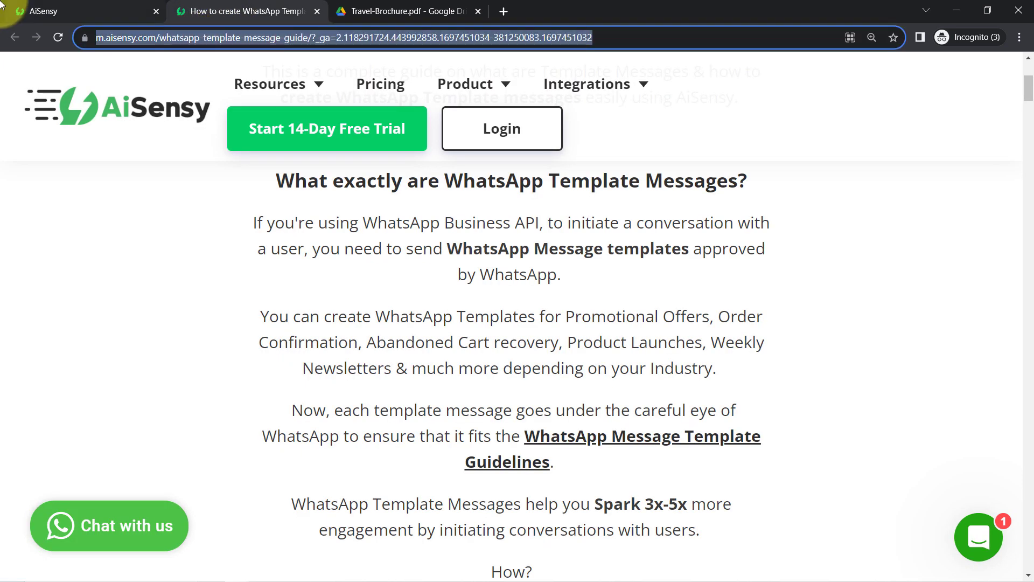
click(65, 11)
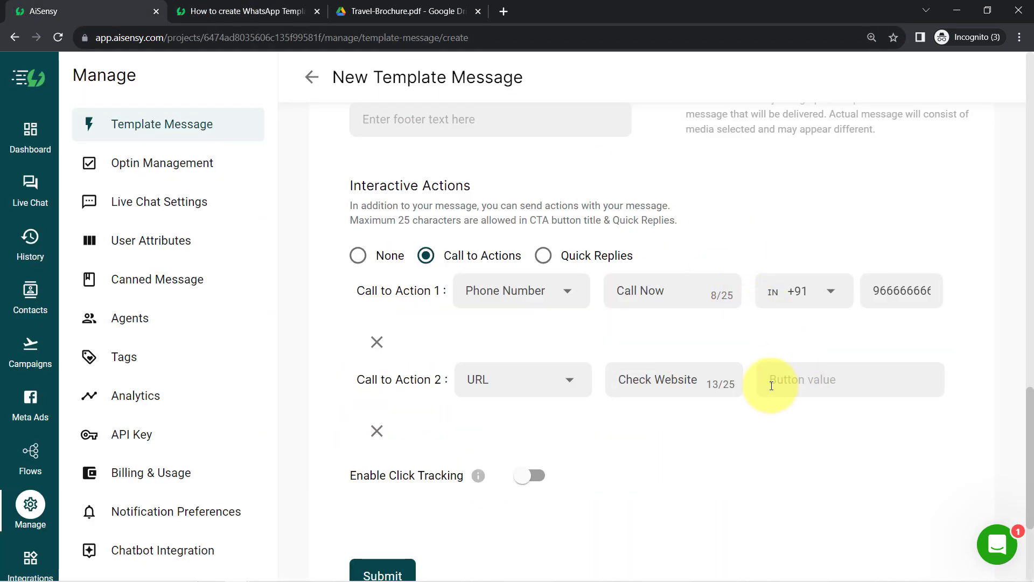
key(ctrl+v)
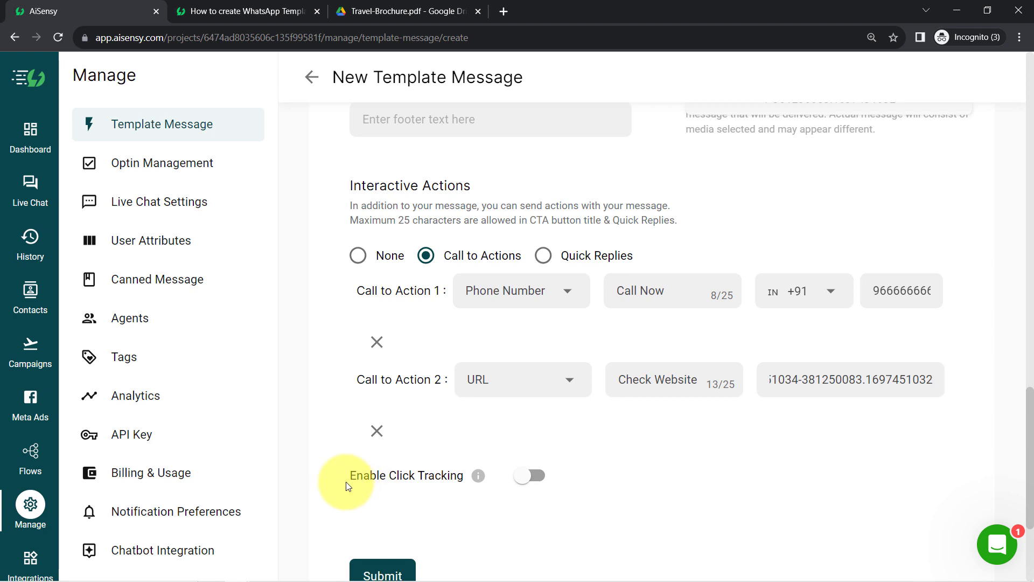
scroll(1030, 411, up, 1)
drag(1029, 408, 852, 417)
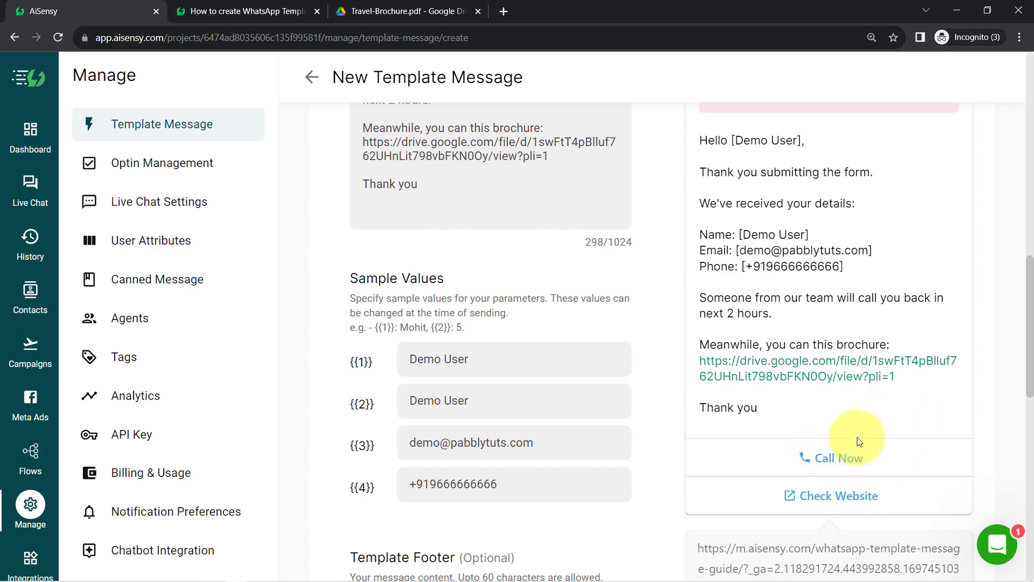
drag(1023, 286, 1032, 317)
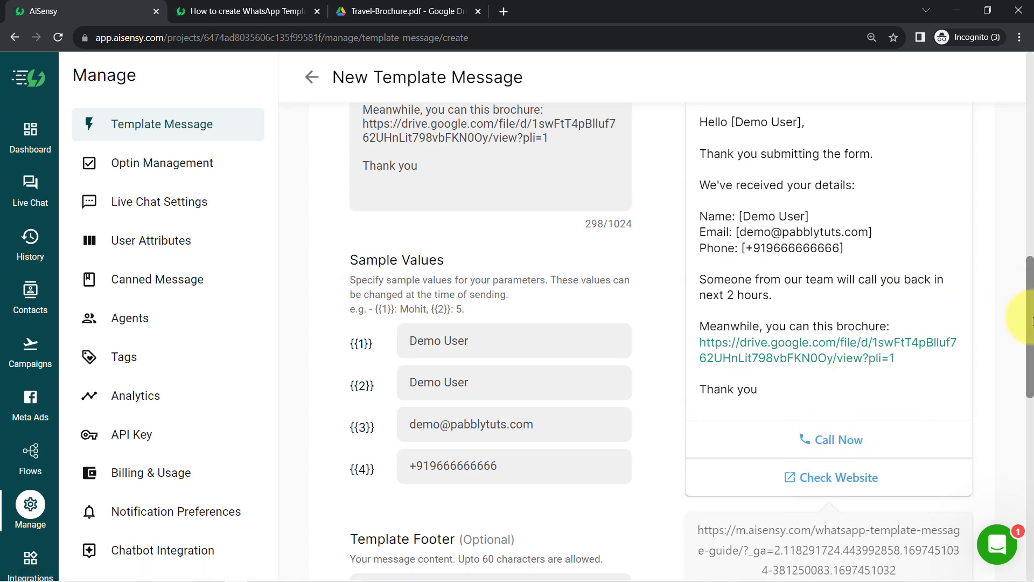
scroll(1023, 320, down, 8)
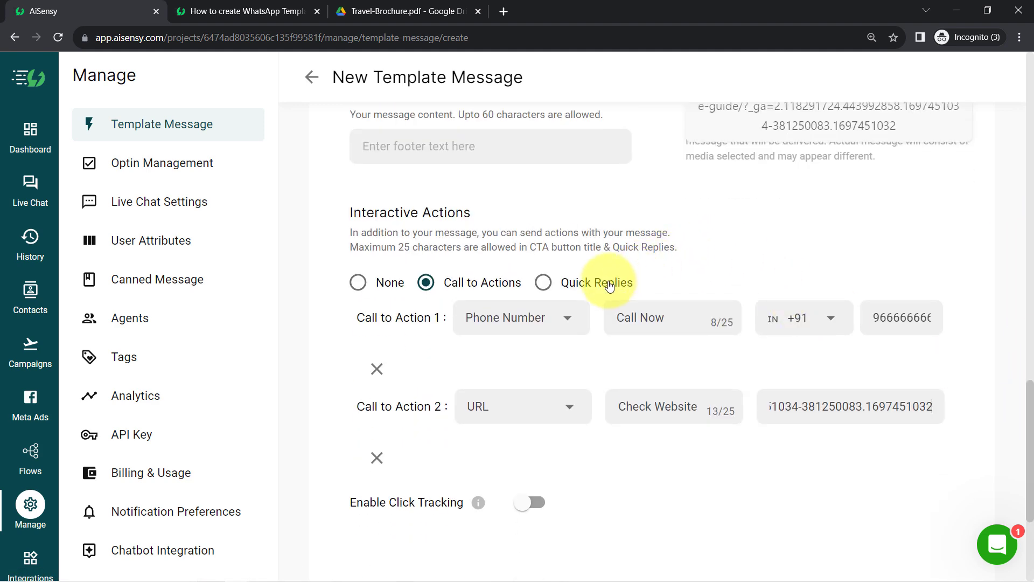
Step: Switch the buttons to Quick Replies and title the first one 'I'm interested'
click(610, 287)
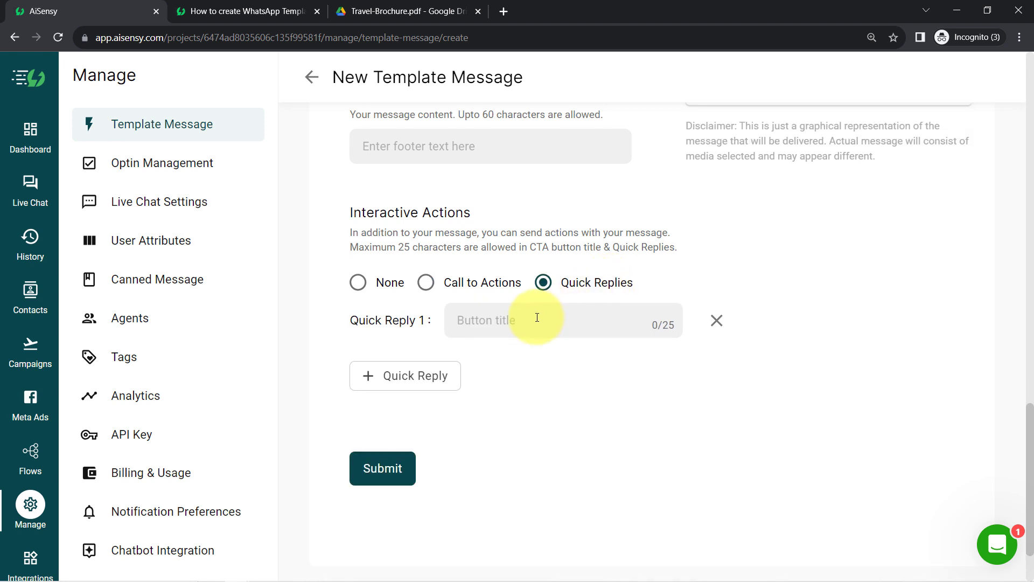
click(516, 330)
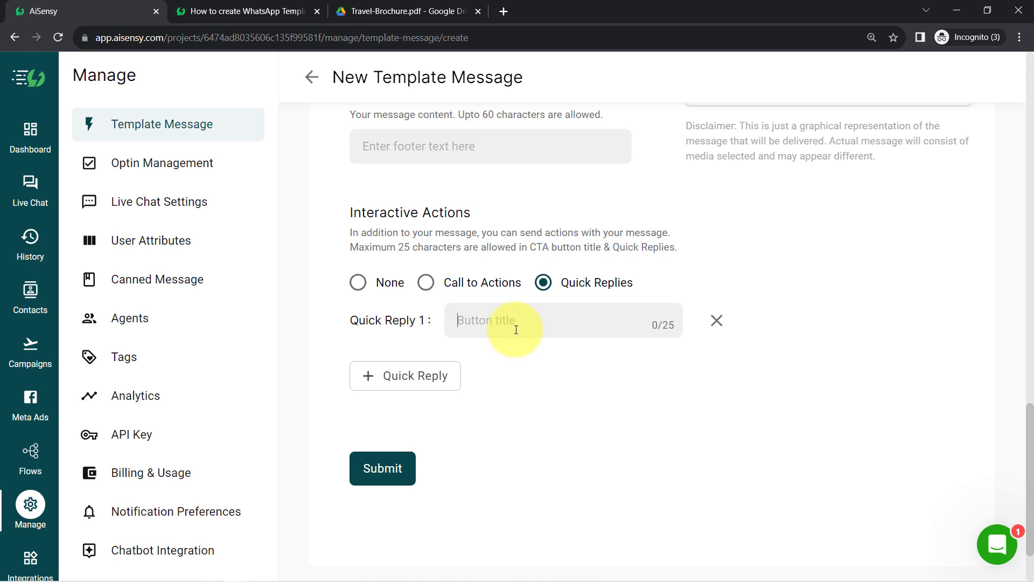
text(I'm interested)
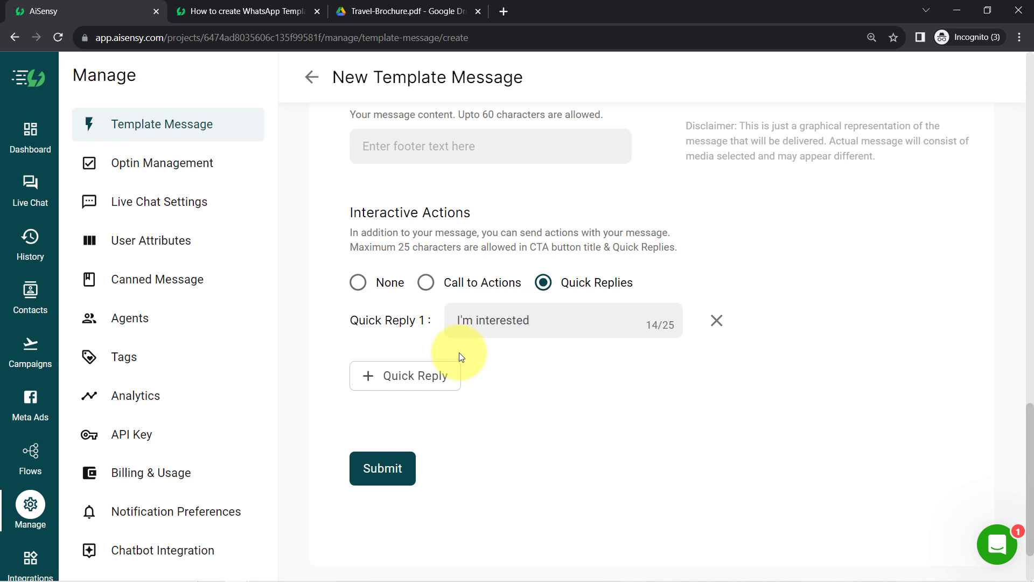
Step: Add second and third quick replies, 'I'm not interested' and 'Not Sure'
click(422, 375)
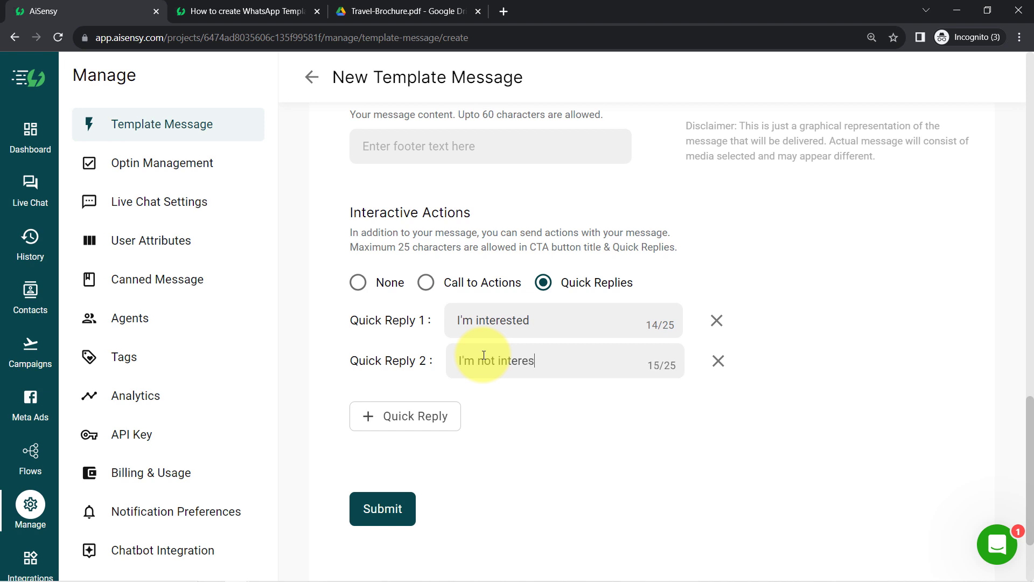
click(418, 415)
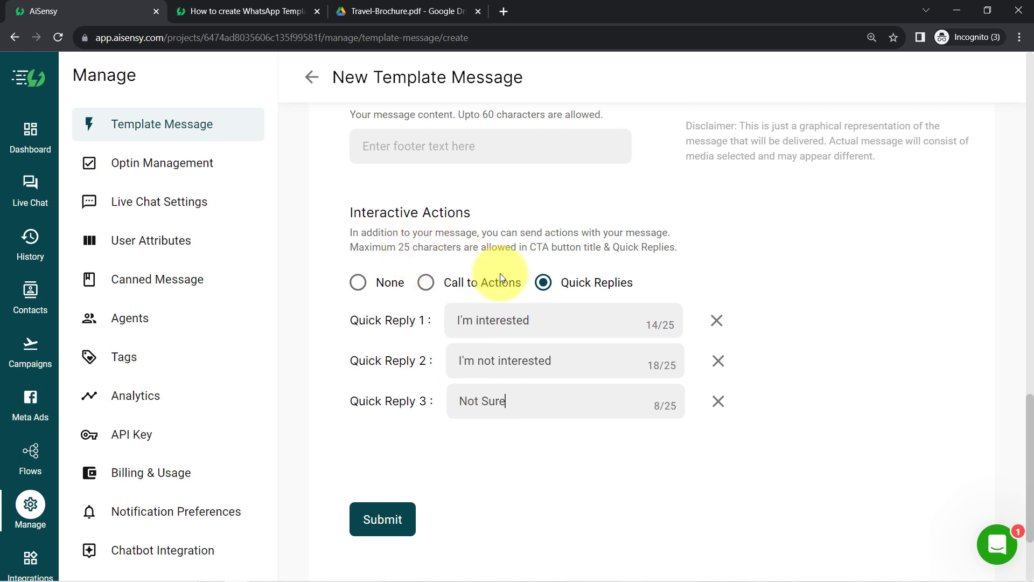
drag(474, 321, 527, 324)
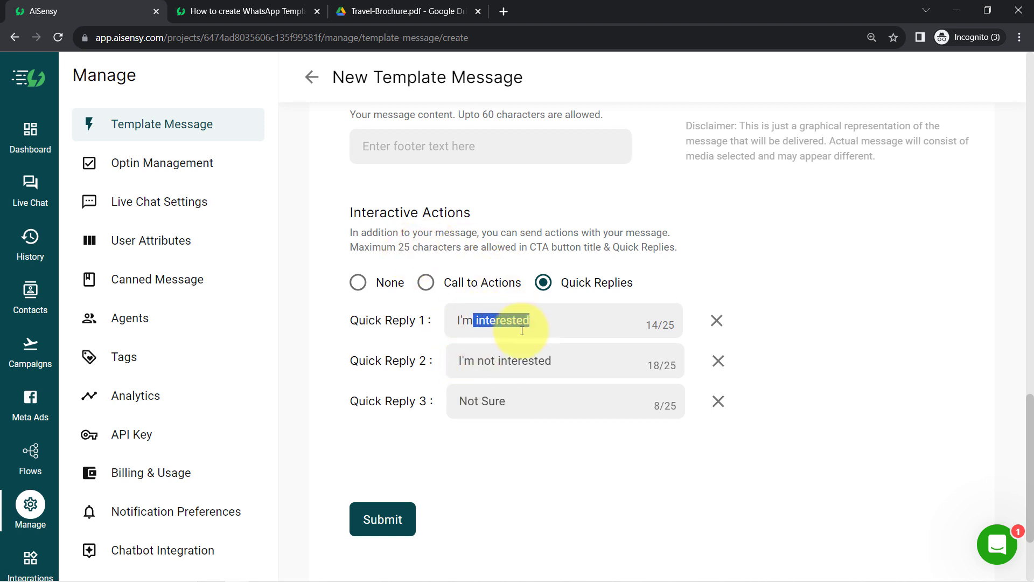
drag(498, 361, 534, 360)
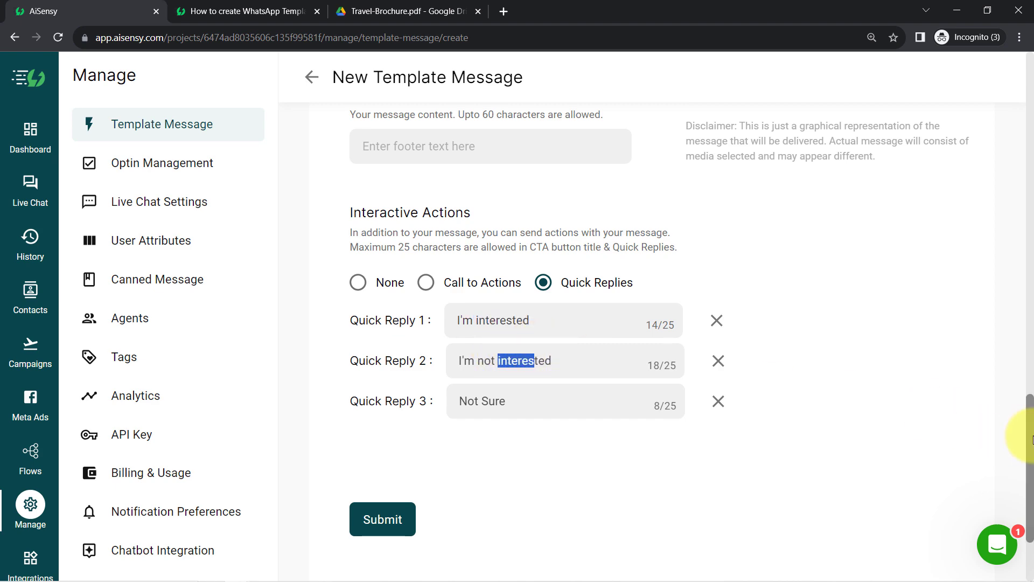
scroll(1030, 423, up, 1)
drag(1029, 423, 1030, 343)
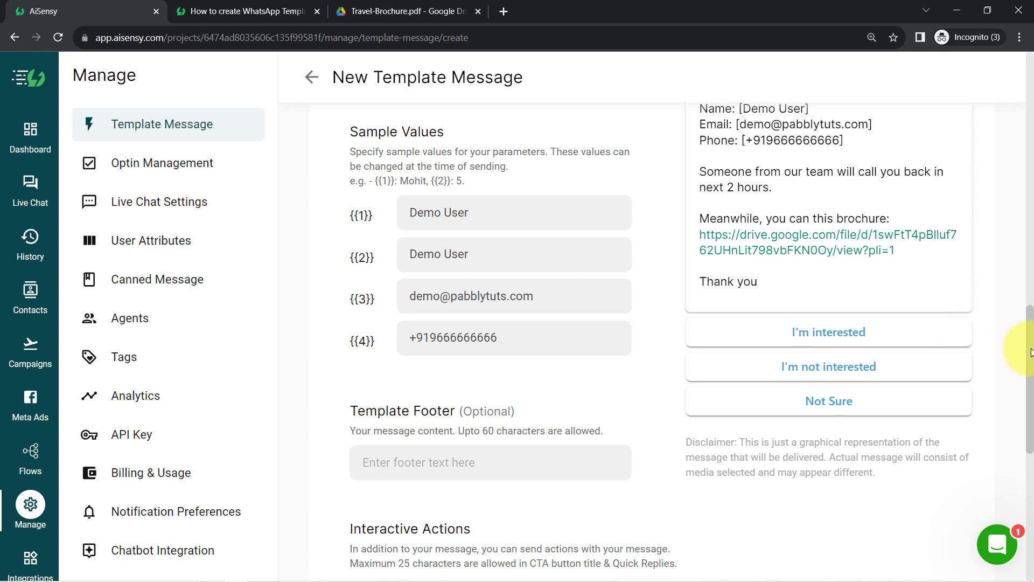
drag(1025, 316, 994, 459)
Step: Submit the template for approval, then return to the Template Messages list
click(364, 458)
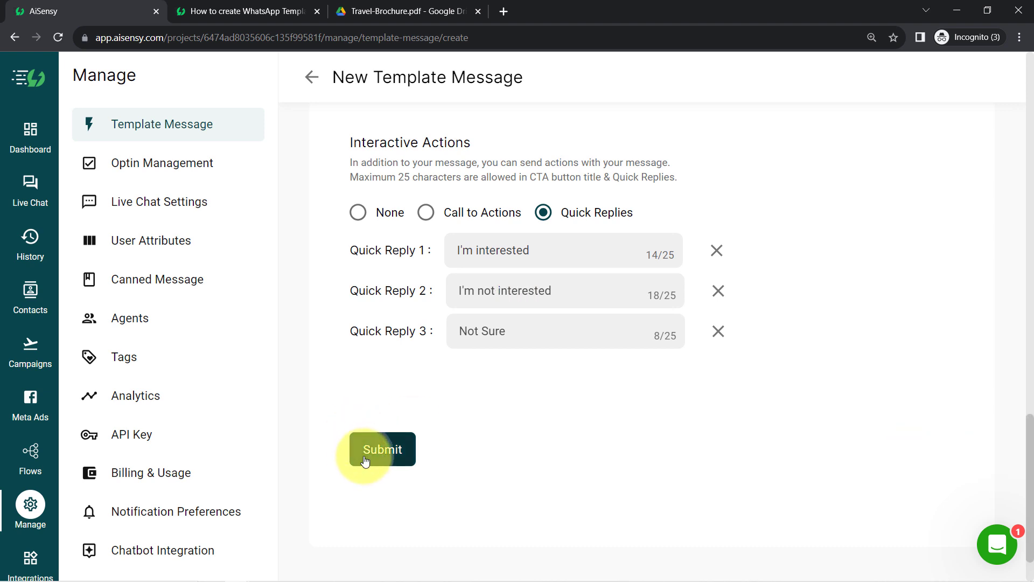
drag(383, 442, 711, 443)
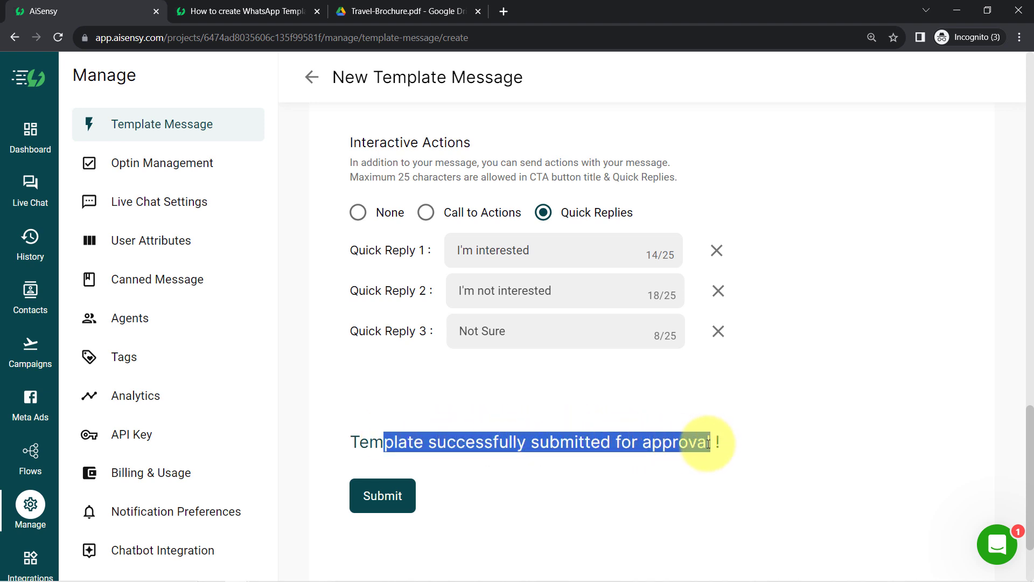
drag(1029, 441, 1031, 78)
click(159, 123)
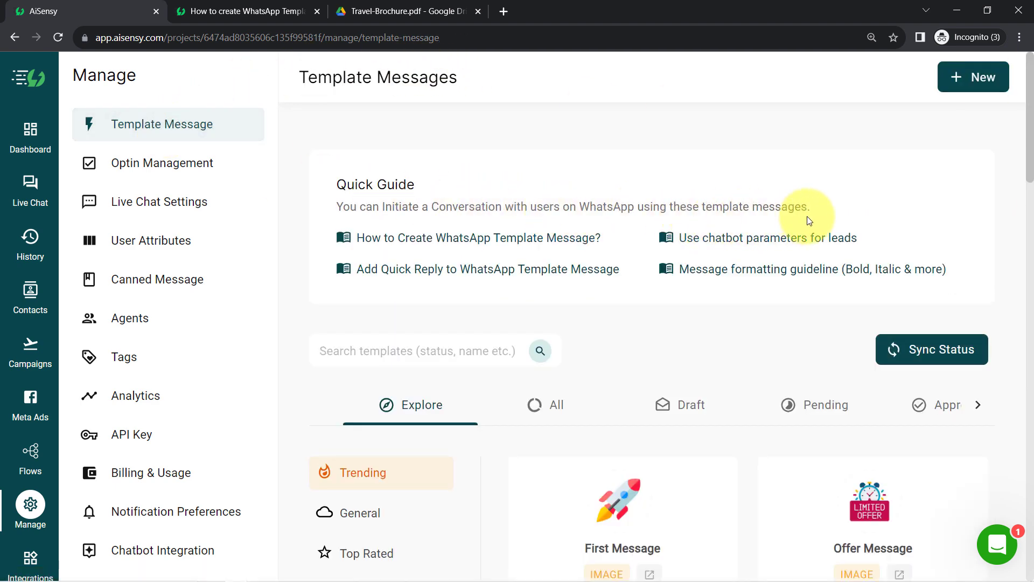
Step: Under the All tab, preview the send_offer_message_on_whatsapp template
drag(1029, 155, 1030, 196)
click(533, 237)
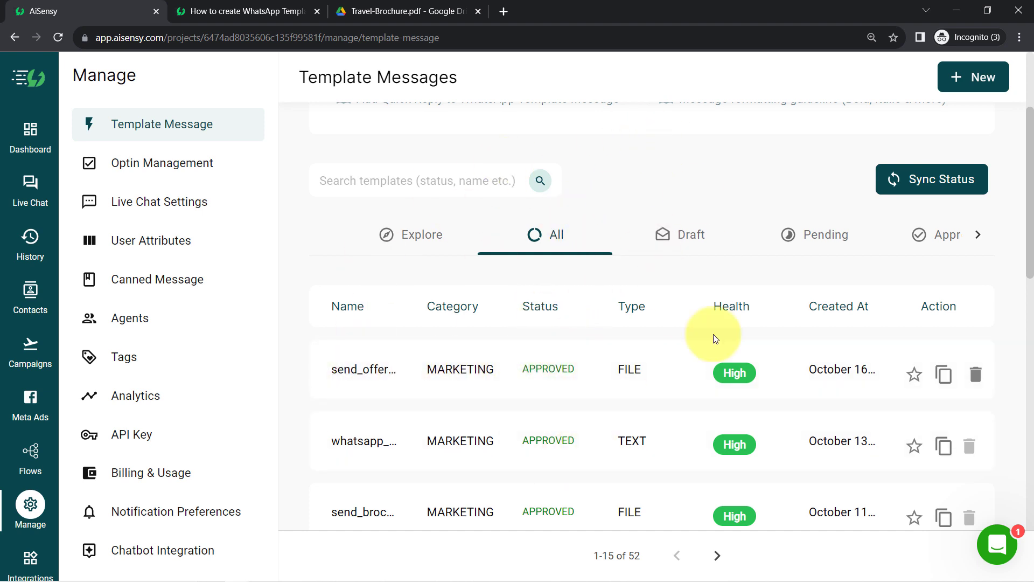
click(376, 355)
drag(723, 128, 719, 97)
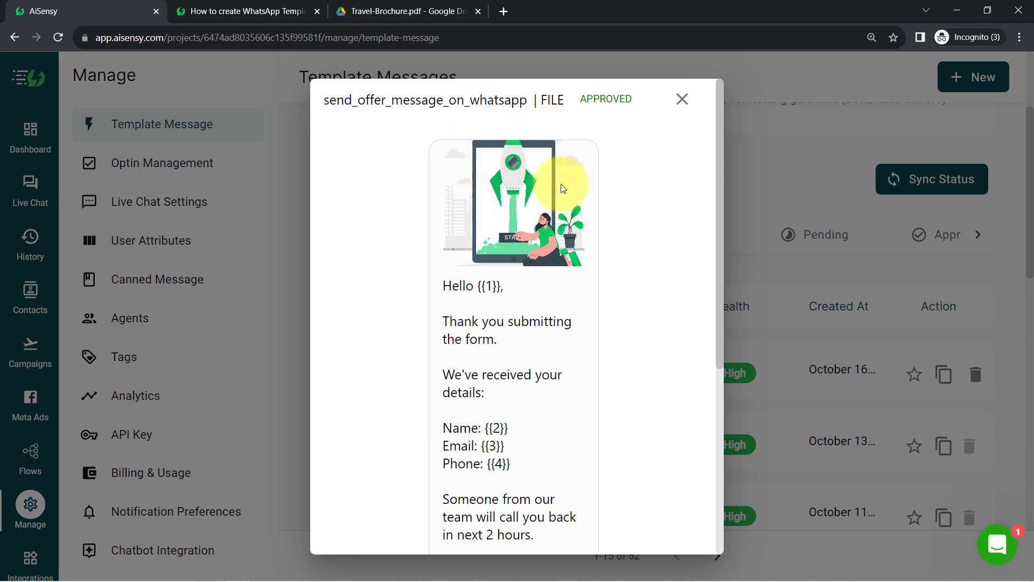
double_click(493, 292)
drag(721, 214, 707, 373)
Step: Zoom the Chrome page out to 110% to see more of the preview
click(1019, 37)
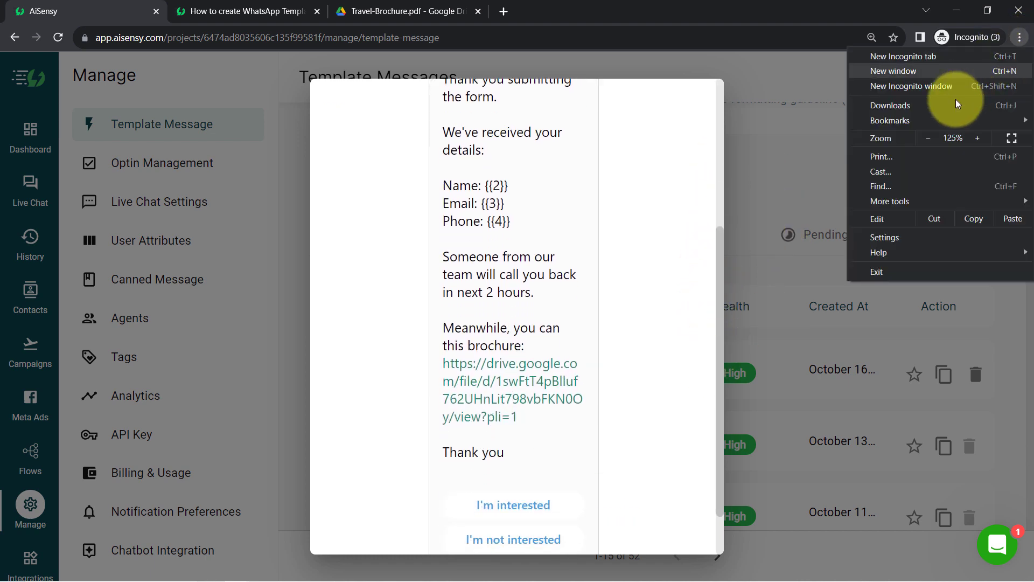
click(928, 138)
click(669, 208)
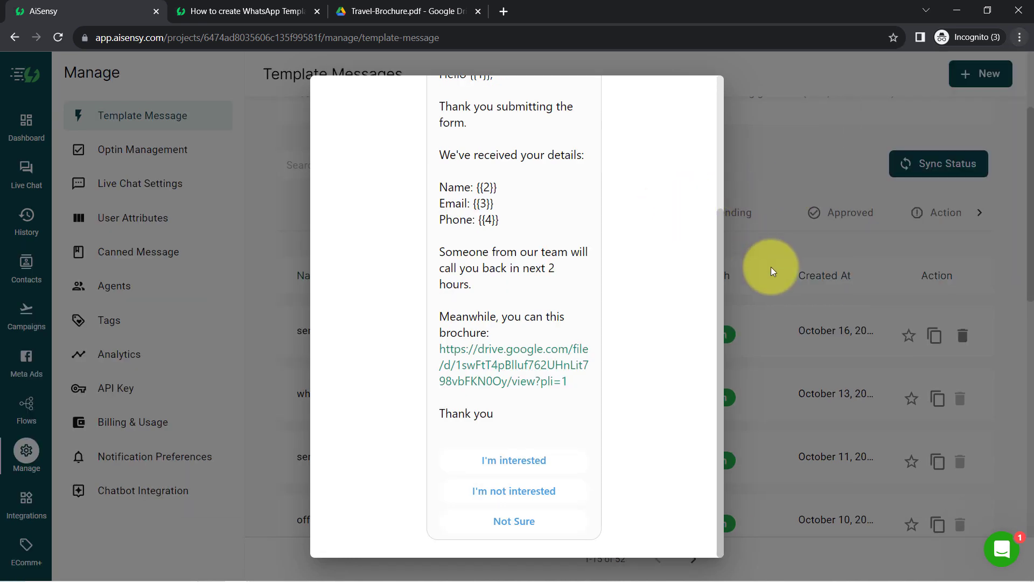
drag(723, 302, 723, 66)
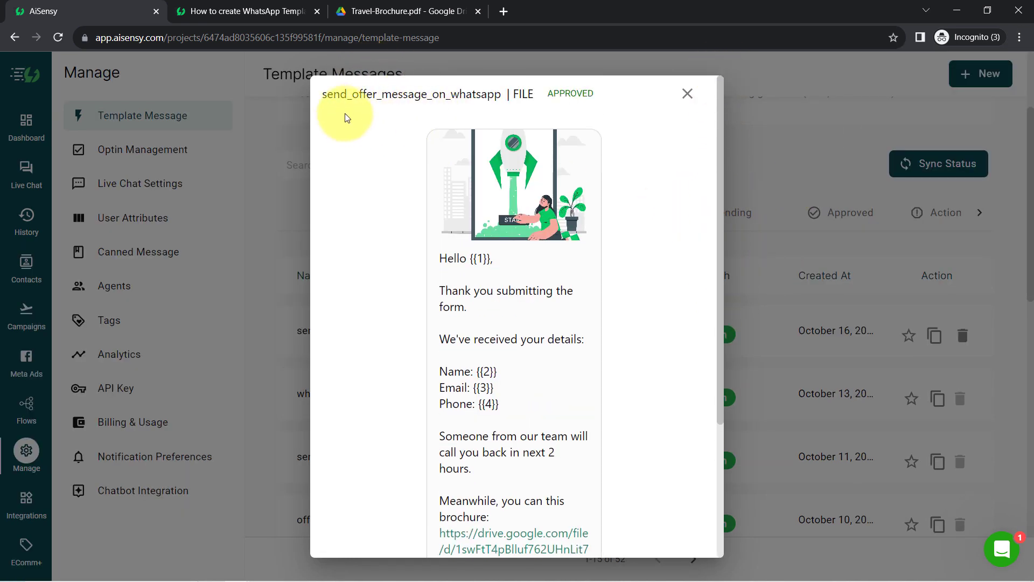